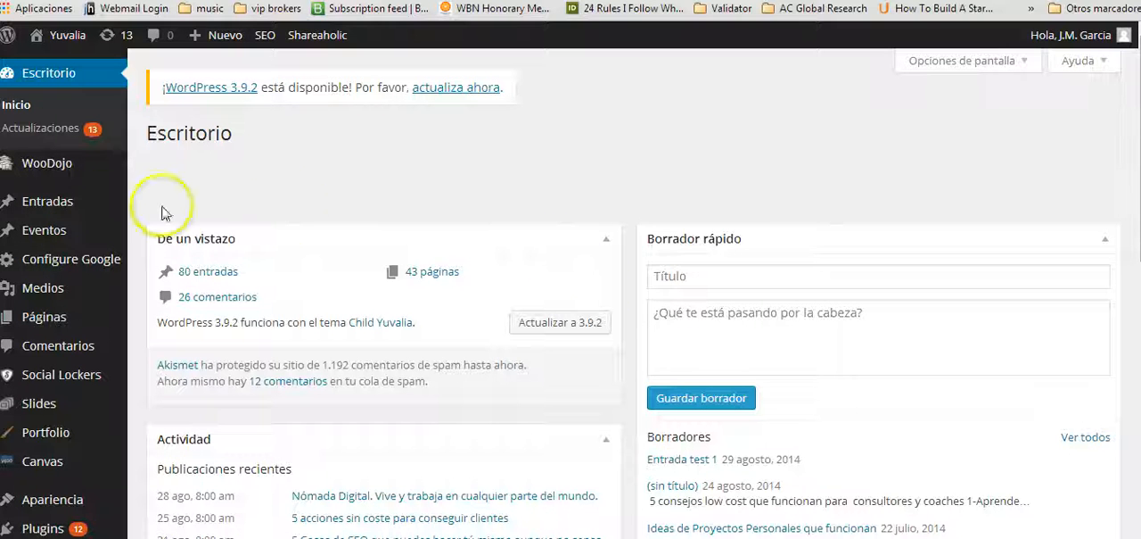
Create a new blog post and title it "Titulo entrada nueva".
{"action": "mouse_move", "coordinate": [69, 208]}
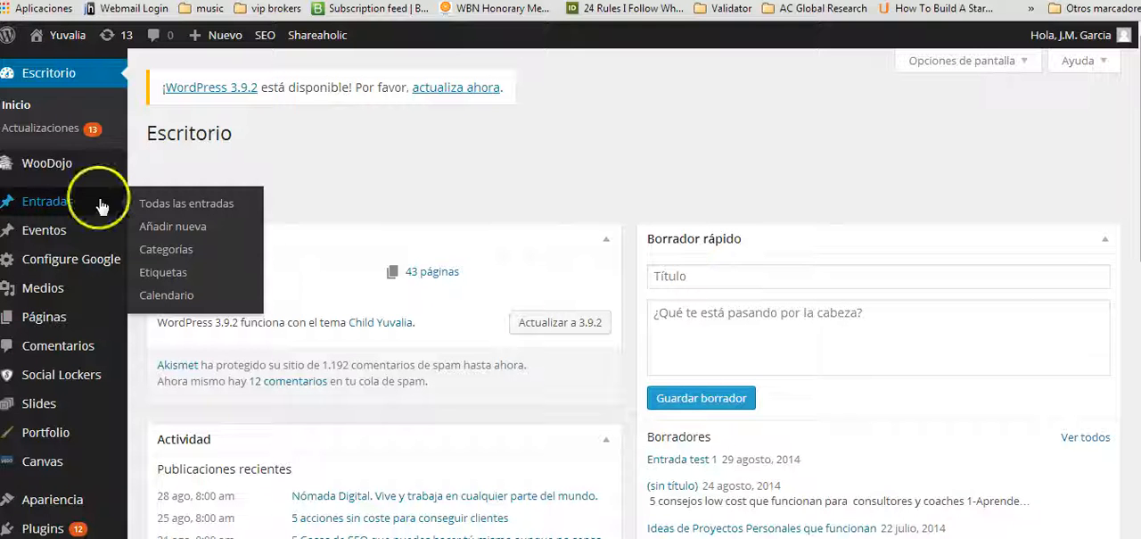
{"action": "left_click", "coordinate": [168, 230]}
{"action": "left_click", "coordinate": [67, 205]}
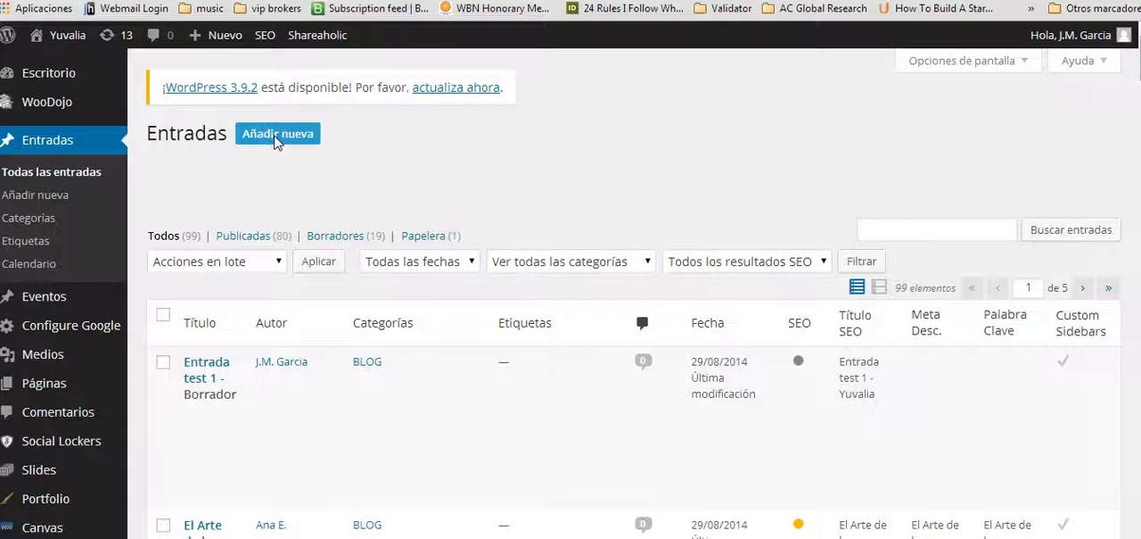
{"action": "left_click", "coordinate": [275, 136]}
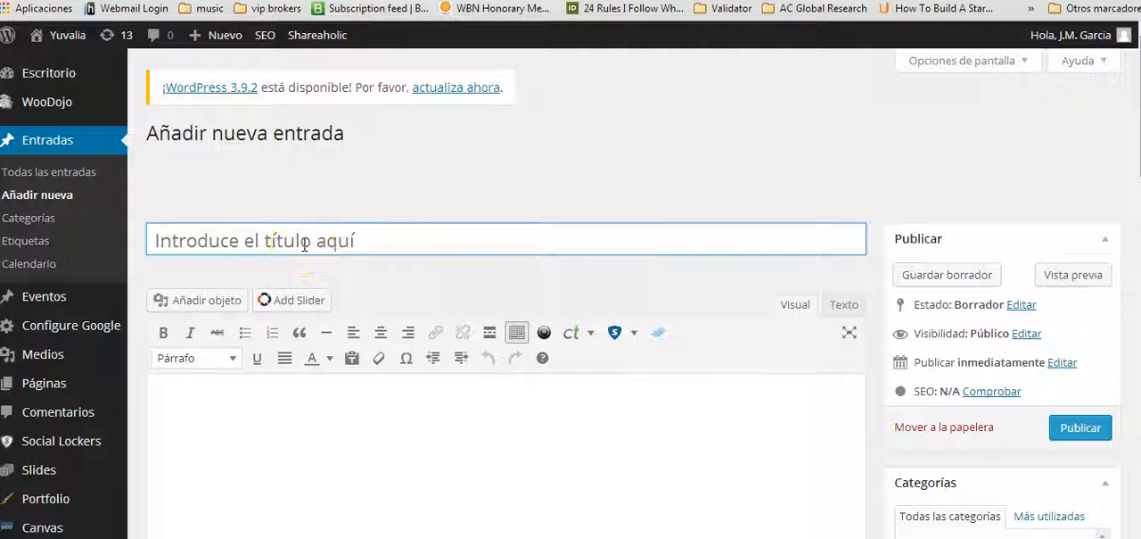
{"action": "type", "text": "Titulo entrada nueva"}
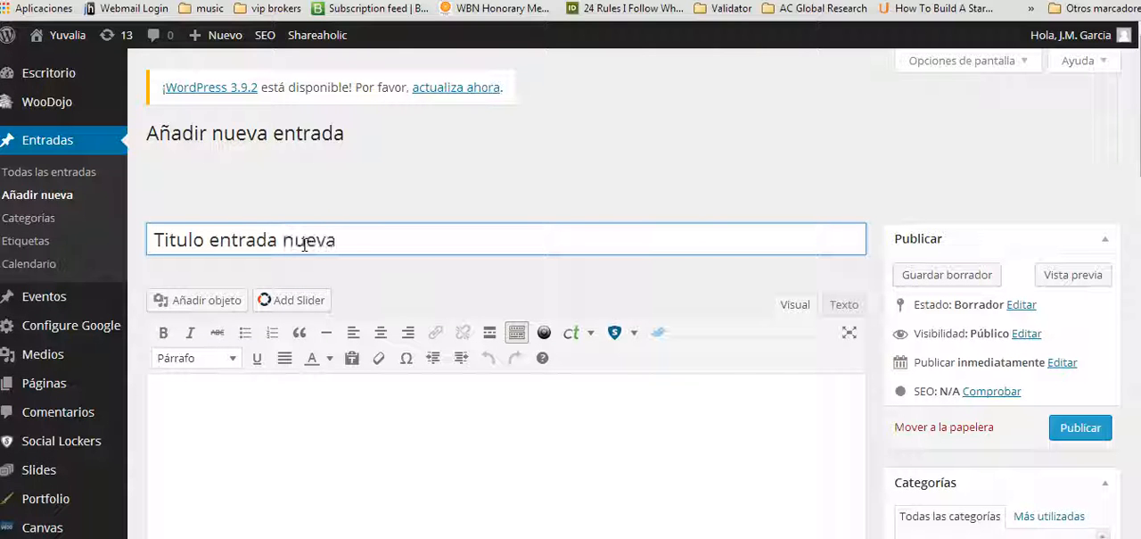
Write "esto es una prueba de un texto" in the post body, followed by a new empty paragraph.
{"action": "left_click", "coordinate": [288, 408]}
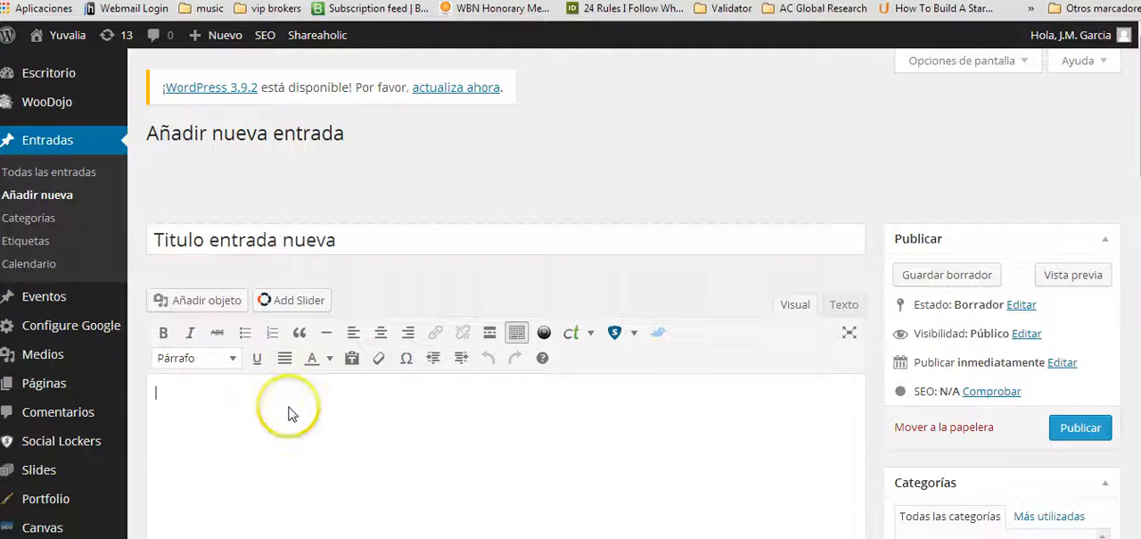
{"action": "type", "text": "esto es una prueba de un texto"}
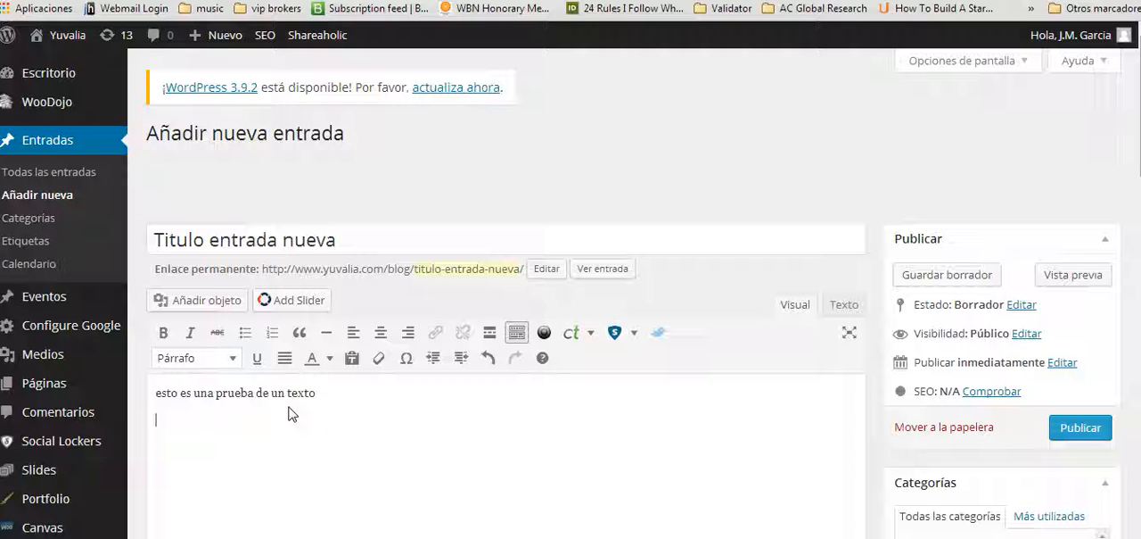
{"action": "left_click", "coordinate": [306, 438]}
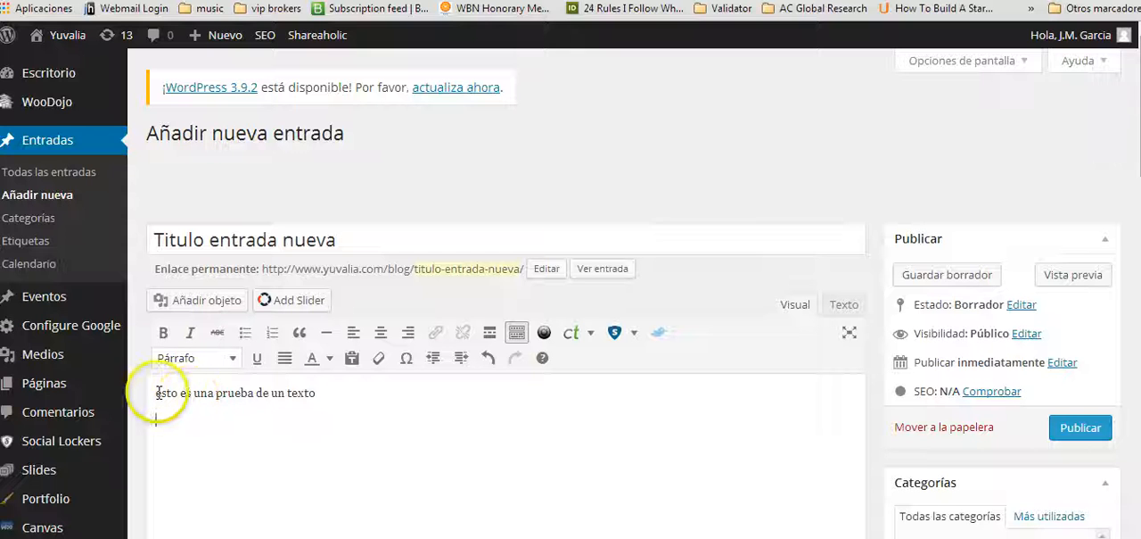
Make the word "esto" bold and the word "una" italic in the post body.
{"action": "left_click_drag", "start_coordinate": [158, 392], "coordinate": [181, 392]}
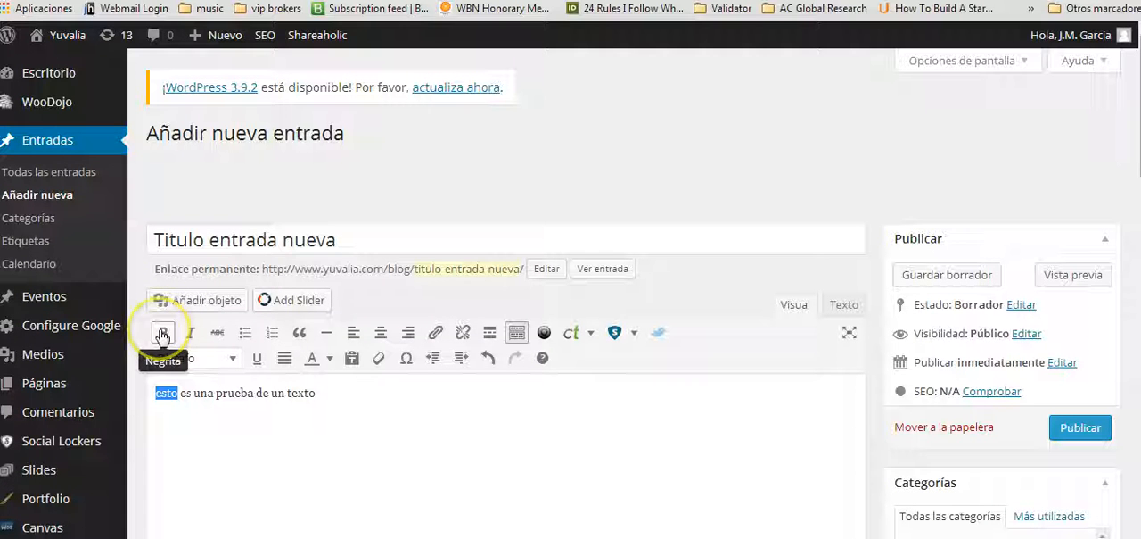
{"action": "left_click", "coordinate": [162, 333]}
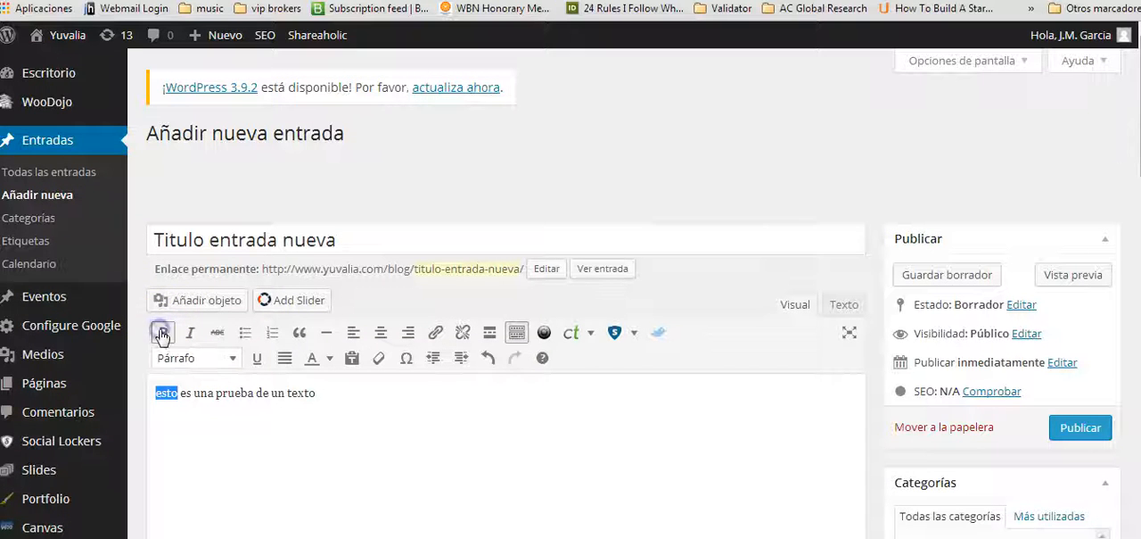
{"action": "left_click", "coordinate": [200, 393]}
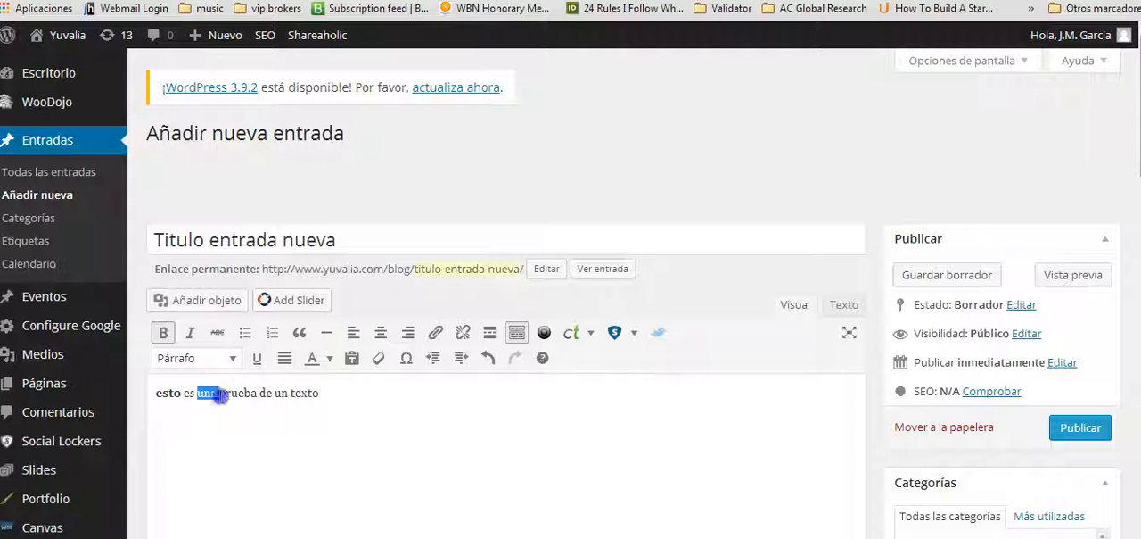
{"action": "left_click", "coordinate": [190, 333]}
{"action": "left_click", "coordinate": [238, 428]}
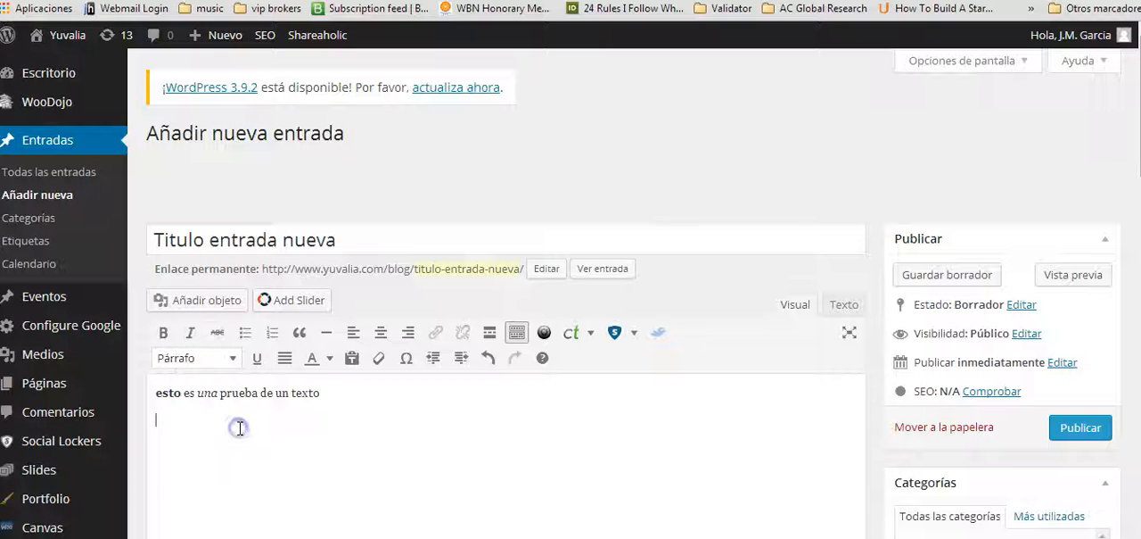
Colour the word "texto" red at the end of the body sentence.
{"action": "left_click_drag", "start_coordinate": [290, 392], "coordinate": [326, 393]}
{"action": "left_click", "coordinate": [329, 357]}
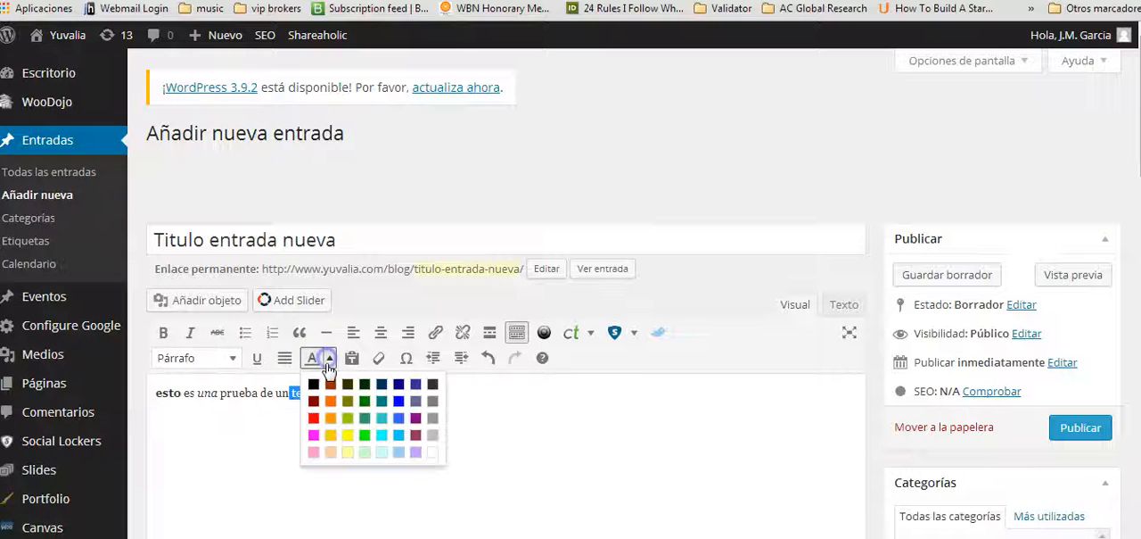
{"action": "left_click", "coordinate": [314, 417]}
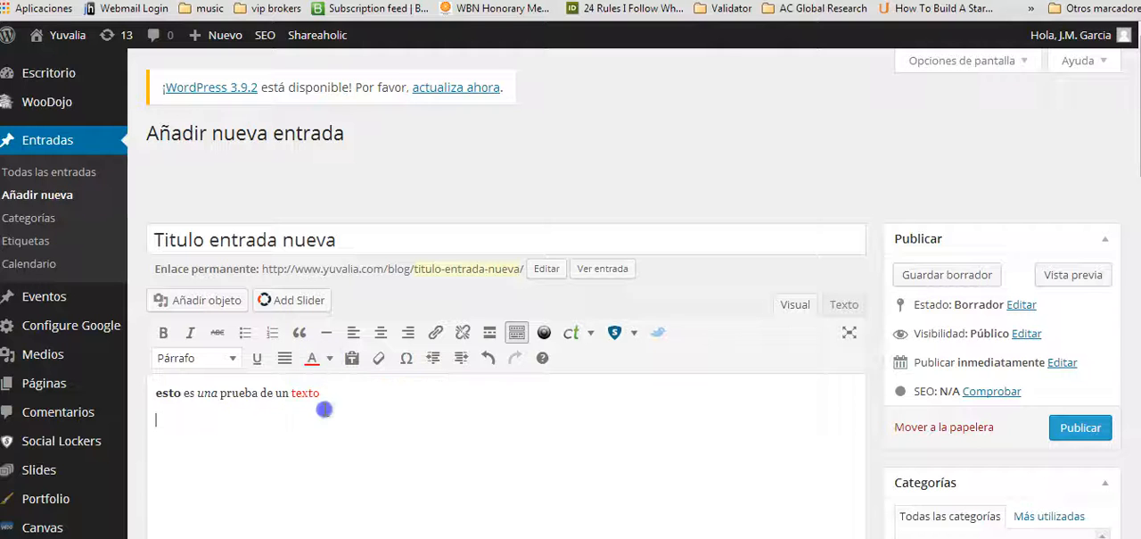
{"action": "left_click", "coordinate": [404, 397]}
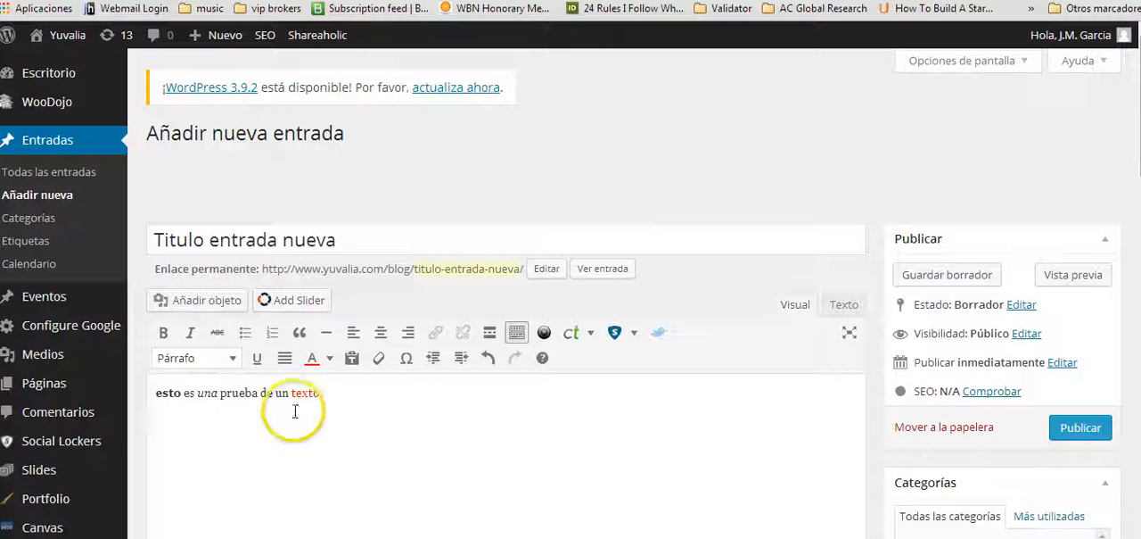
Open the post's media insertion dialog and look at how files are chosen for upload, without picking one.
{"action": "left_click", "coordinate": [223, 301]}
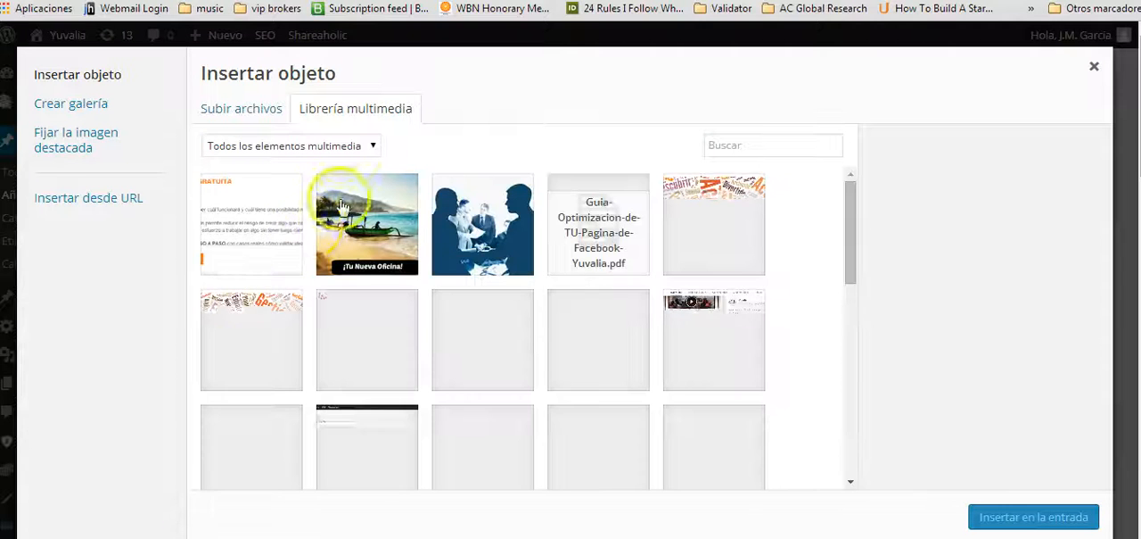
{"action": "left_click", "coordinate": [241, 114]}
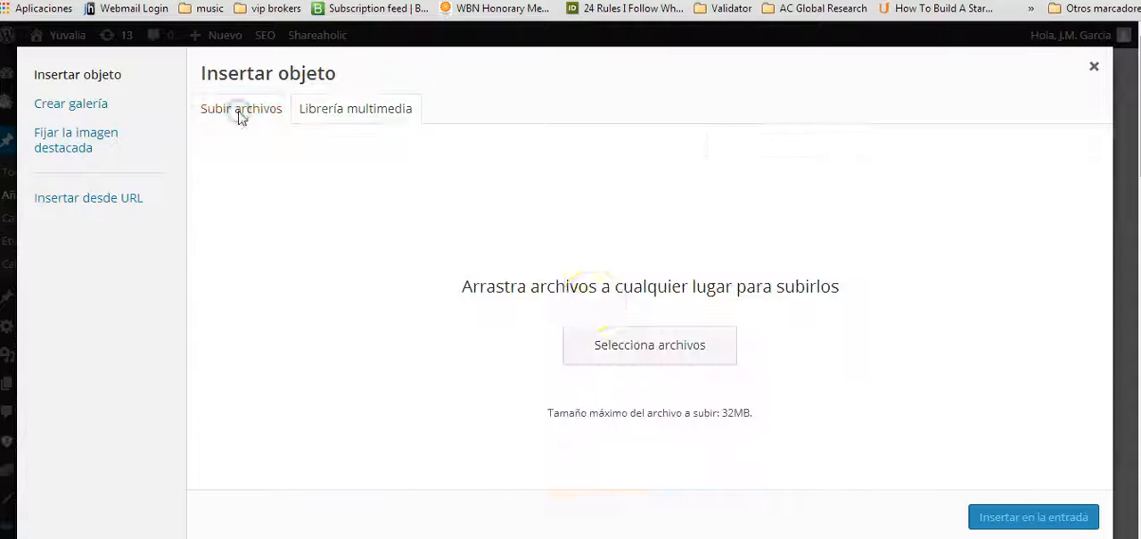
{"action": "left_click", "coordinate": [634, 353]}
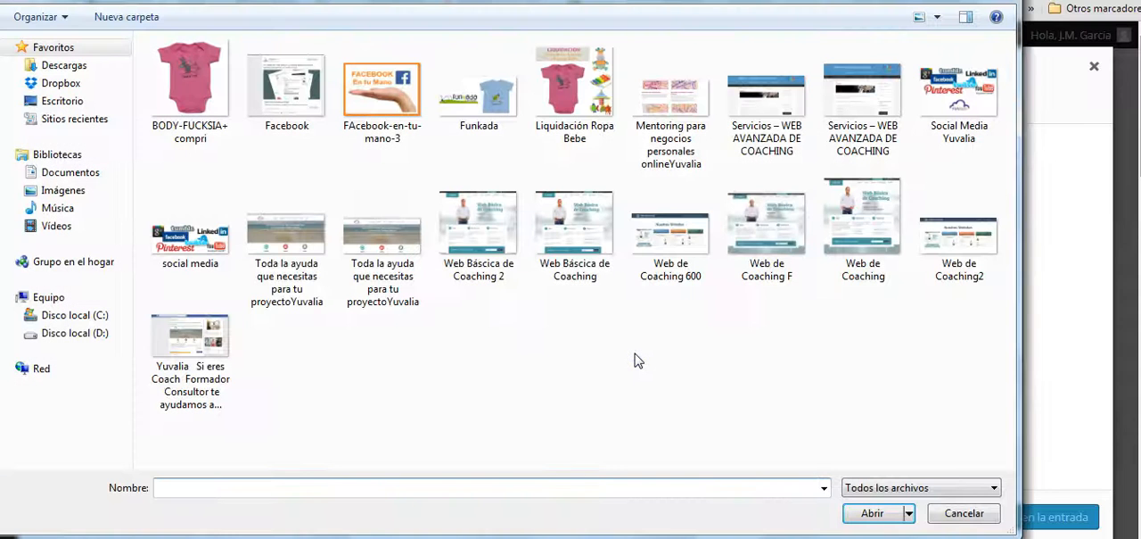
{"action": "left_click", "coordinate": [965, 514]}
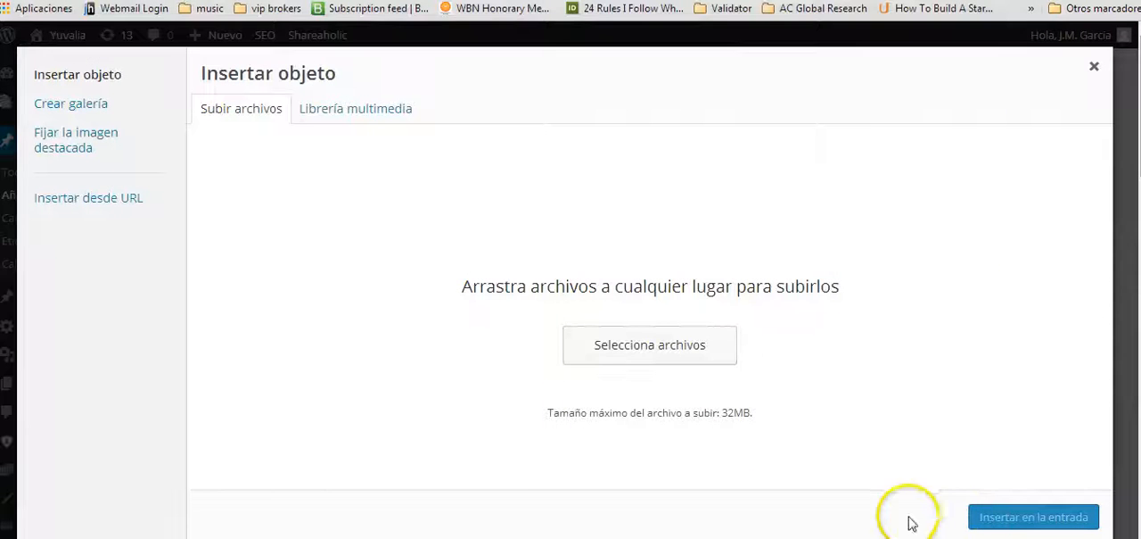
Insert the image bali-office.jpg from the media library into the post.
{"action": "left_click", "coordinate": [332, 116]}
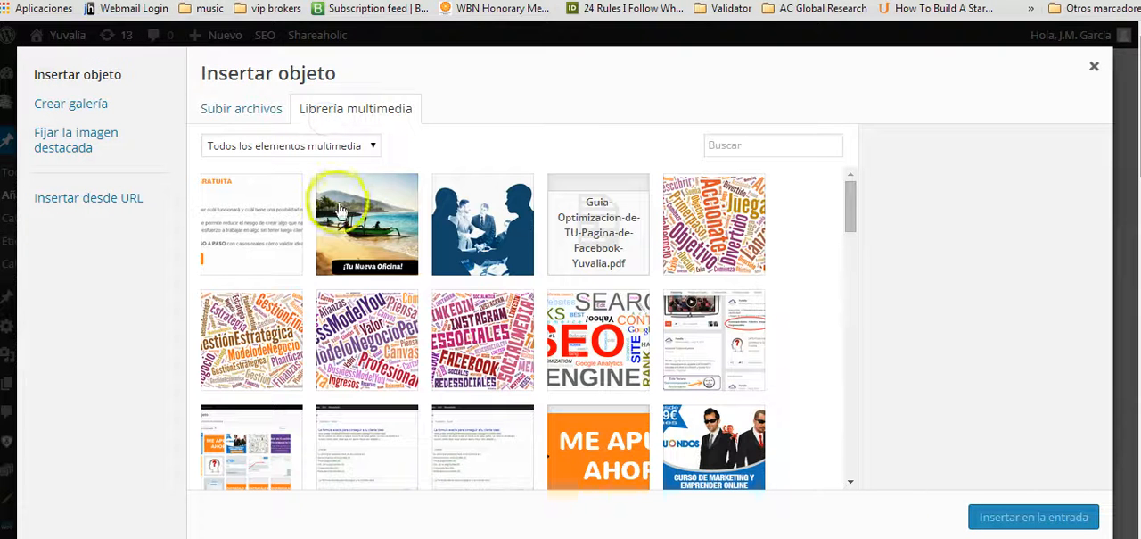
{"action": "left_click", "coordinate": [355, 214]}
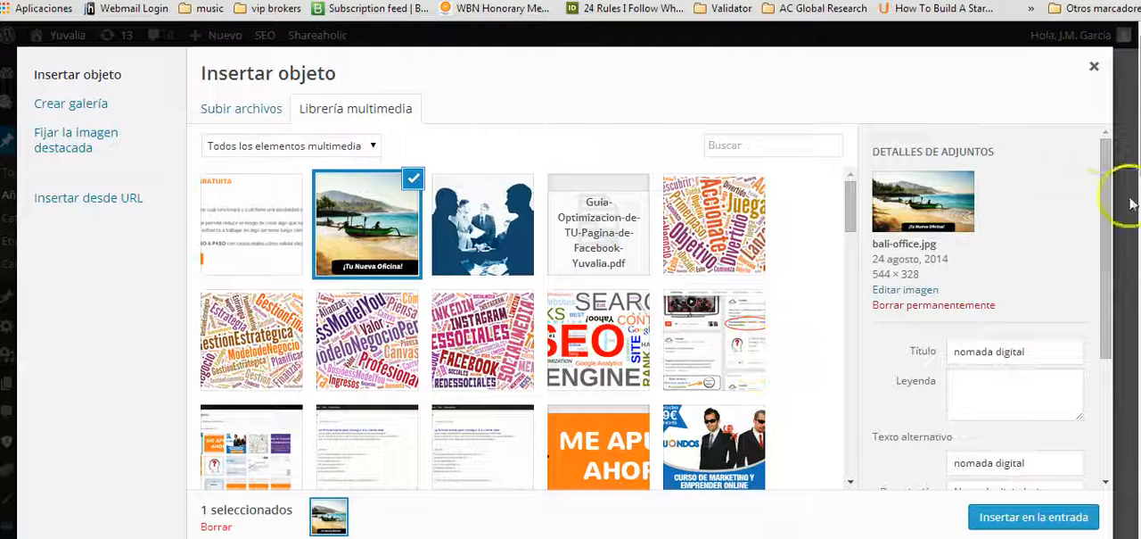
{"action": "left_click_drag", "start_coordinate": [1104, 180], "coordinate": [1111, 239]}
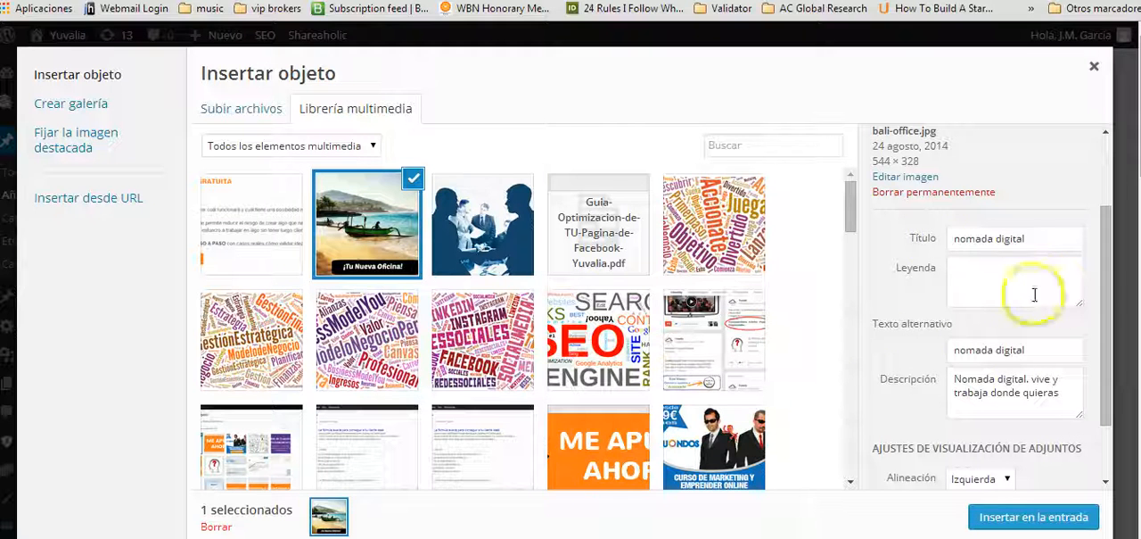
{"action": "left_click", "coordinate": [1008, 514]}
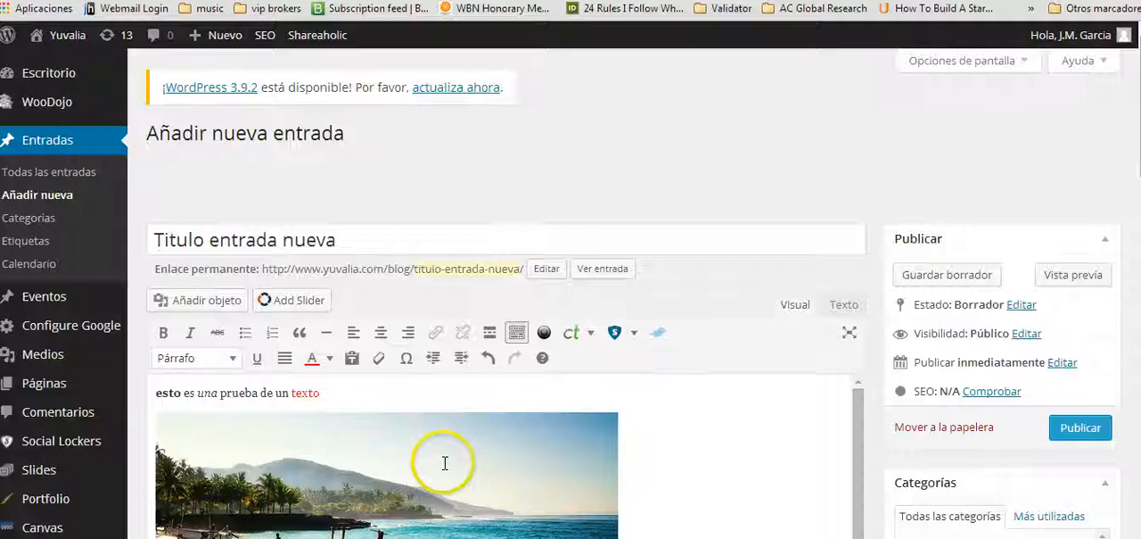
Shrink the inserted beach image proportionally to about 459 × 277 px.
{"action": "scroll", "coordinate": [445, 463], "scroll_direction": "down", "scroll_amount": 1}
{"action": "left_click", "coordinate": [410, 393]}
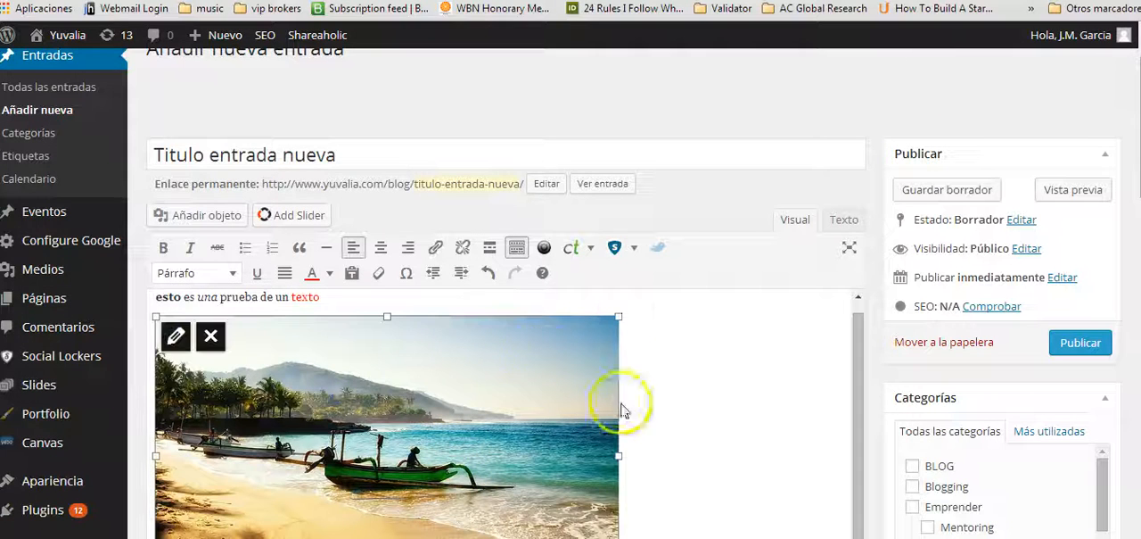
{"action": "left_click_drag", "start_coordinate": [624, 308], "coordinate": [565, 357]}
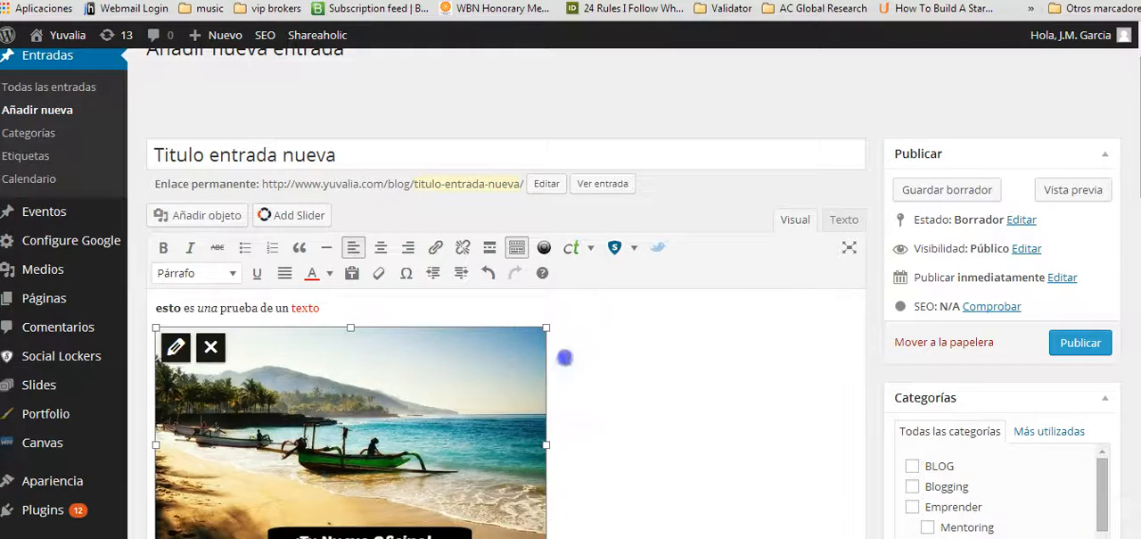
Review the beach image's alignment, size and link options, keeping left alignment and no link.
{"action": "left_click", "coordinate": [176, 347]}
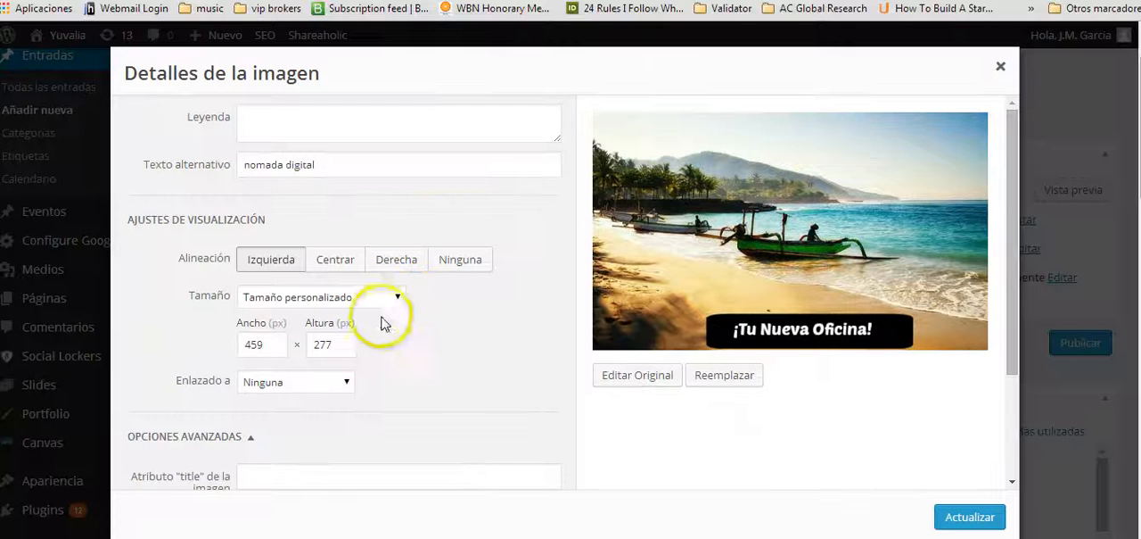
{"action": "left_click", "coordinate": [276, 256]}
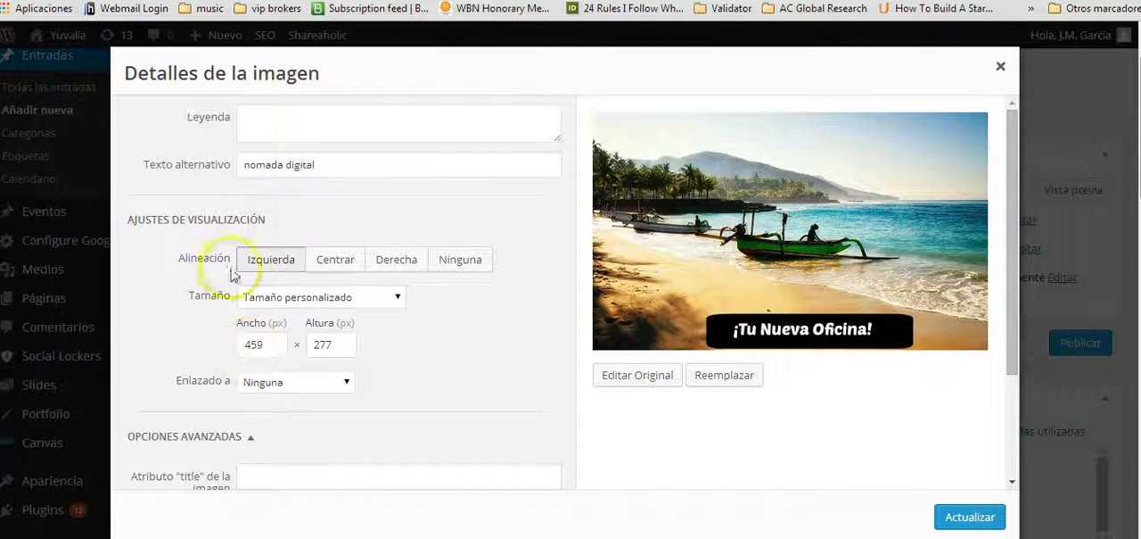
{"action": "left_click", "coordinate": [331, 384]}
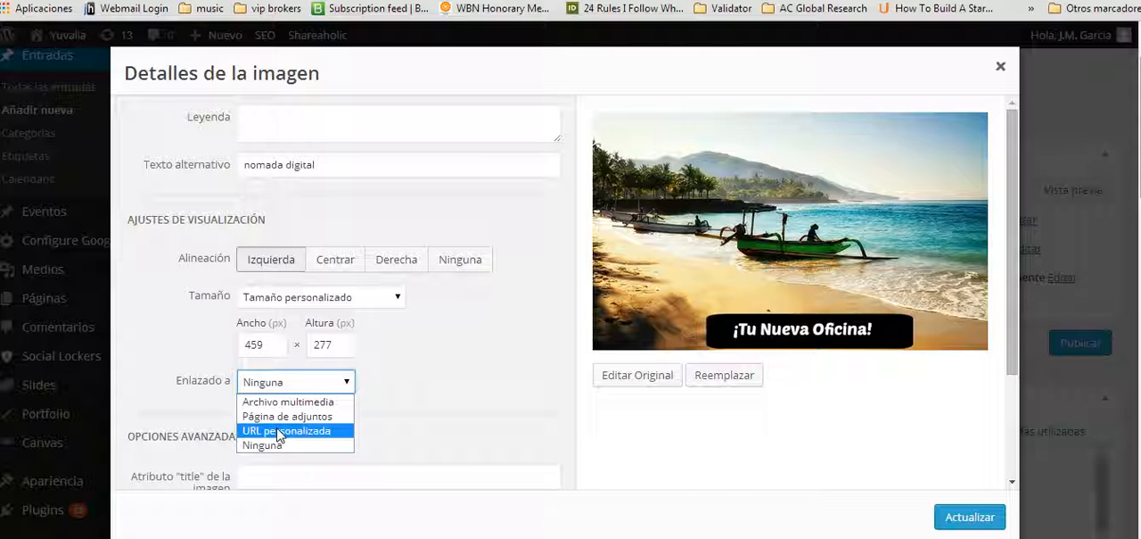
{"action": "left_click", "coordinate": [478, 394]}
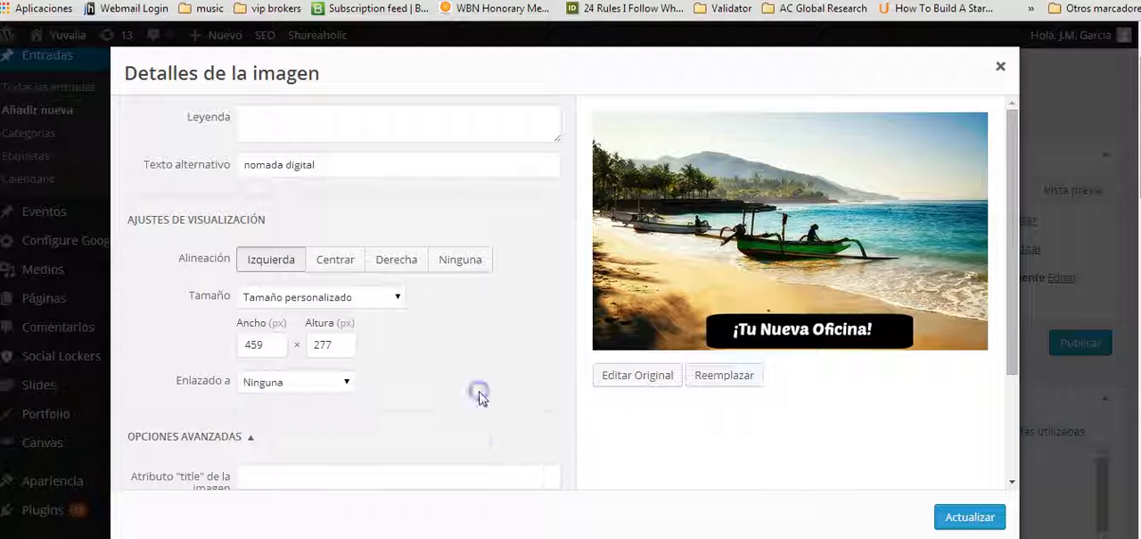
{"action": "left_click", "coordinate": [959, 515]}
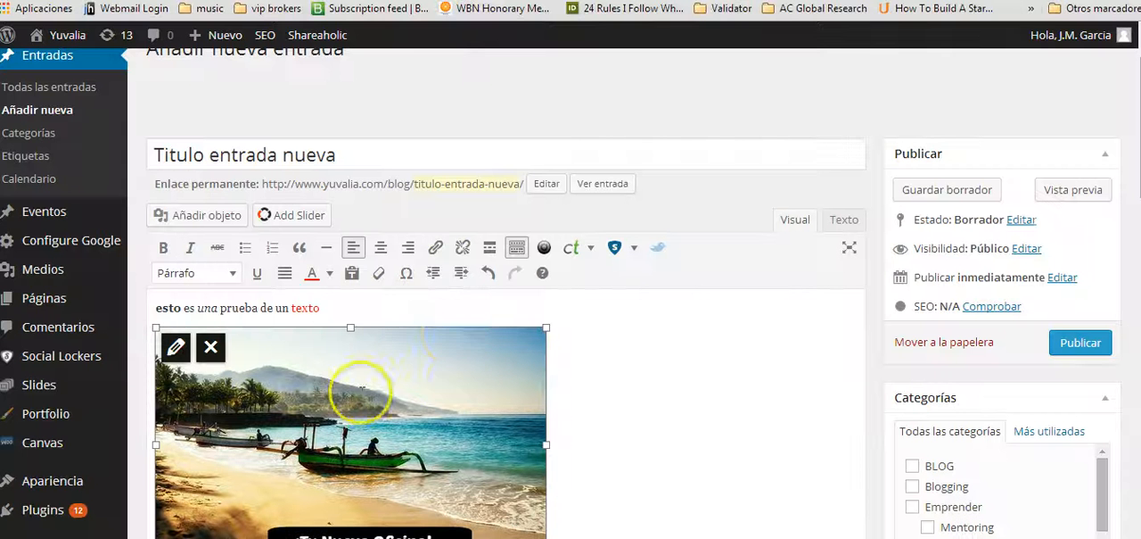
Centre the beach image in the post body.
{"action": "left_click", "coordinate": [356, 321]}
{"action": "left_click", "coordinate": [301, 428]}
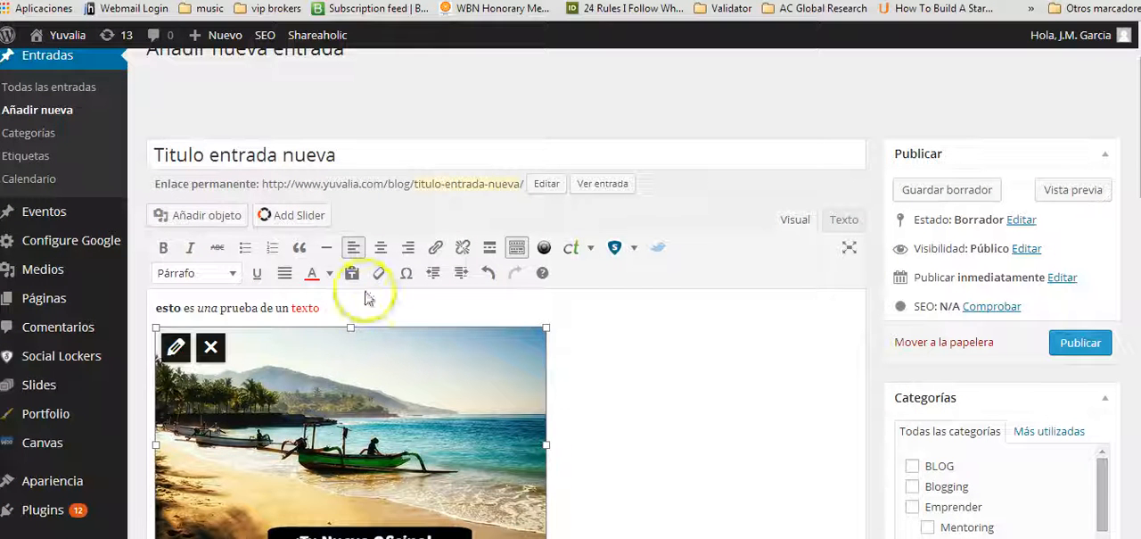
{"action": "left_click", "coordinate": [381, 247]}
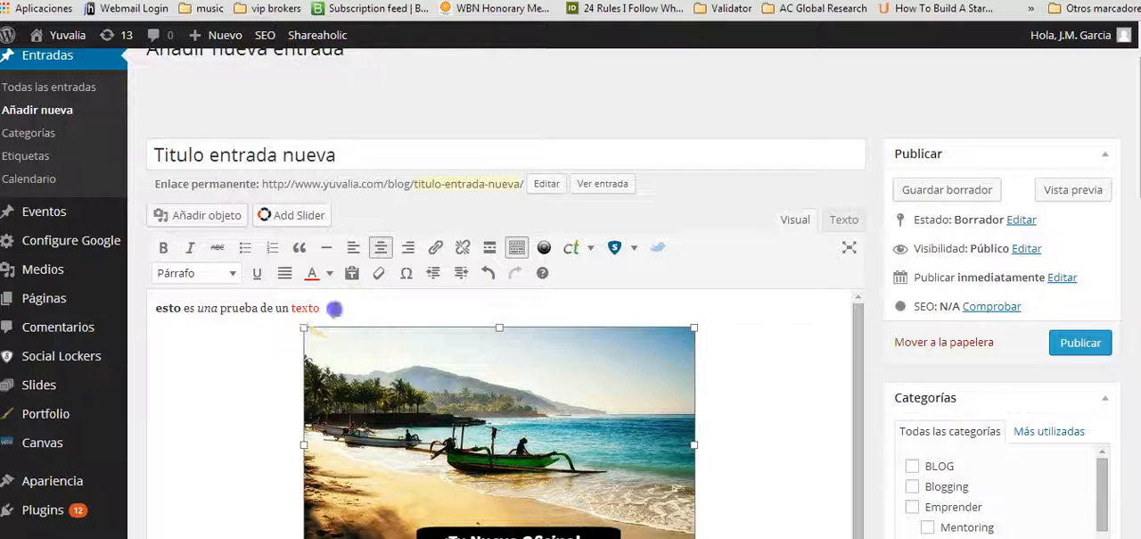
Append "es" to the red text and write a new line "este es el subtitulo" above the image.
{"action": "left_click", "coordinate": [337, 308]}
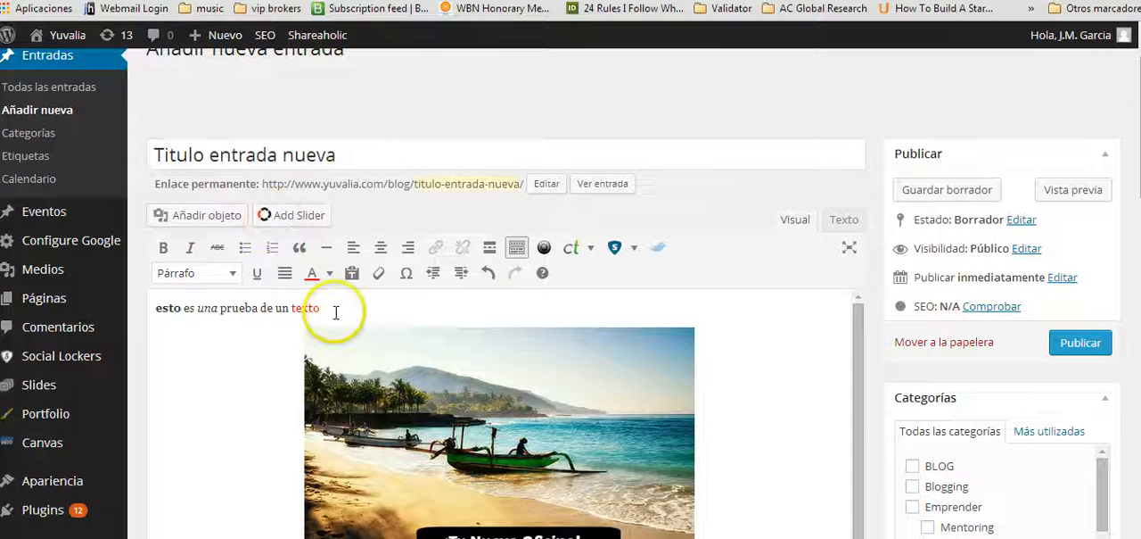
{"action": "key", "text": "Return"}
{"action": "type", "text": "es"}
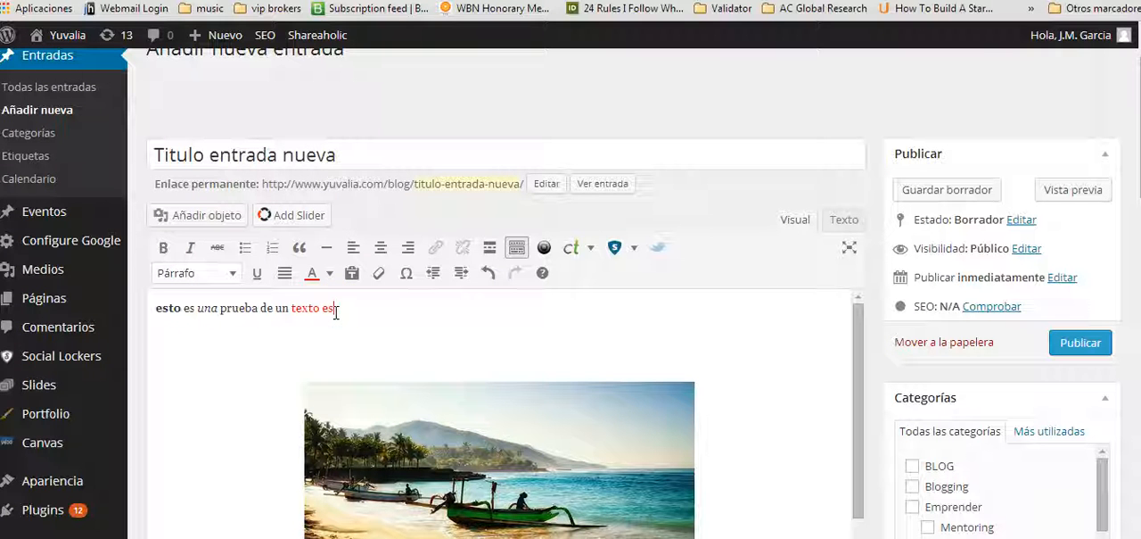
{"action": "left_click", "coordinate": [234, 371]}
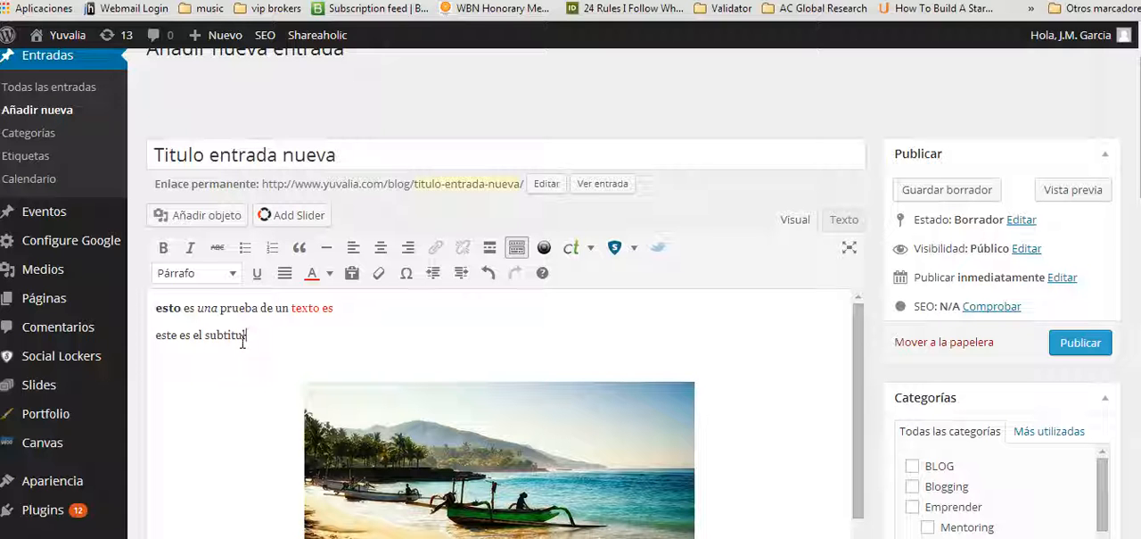
Format the line "este es el subtitulo" as a Título 3 heading.
{"action": "left_click_drag", "start_coordinate": [156, 343], "coordinate": [268, 332]}
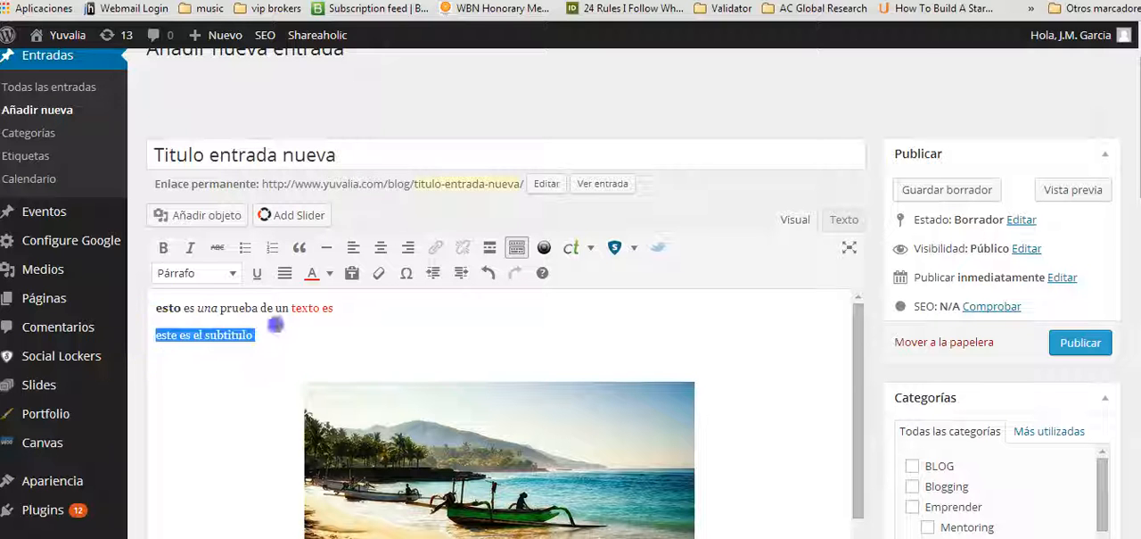
{"action": "left_click", "coordinate": [234, 274]}
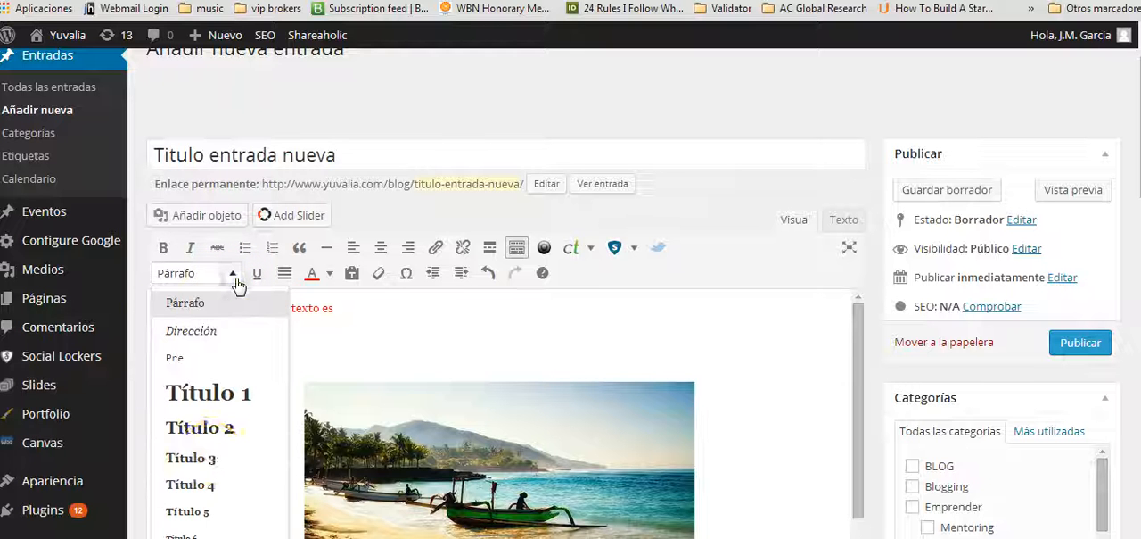
{"action": "left_click", "coordinate": [211, 456]}
{"action": "left_click", "coordinate": [298, 344]}
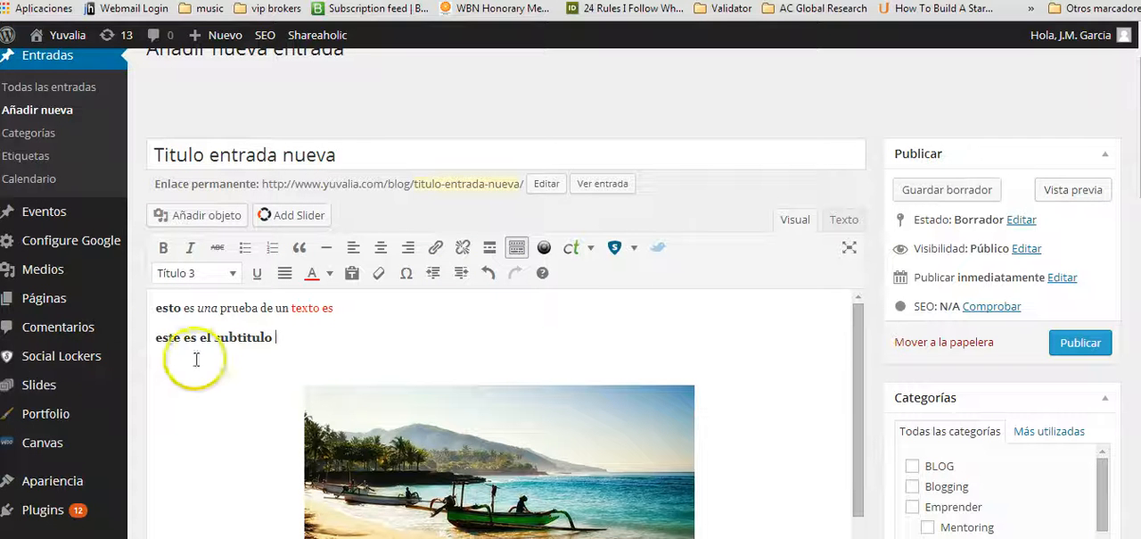
Add the line "grandes personas son las mejores personas" below the subtitle and format it as a blockquote.
{"action": "left_click", "coordinate": [365, 344]}
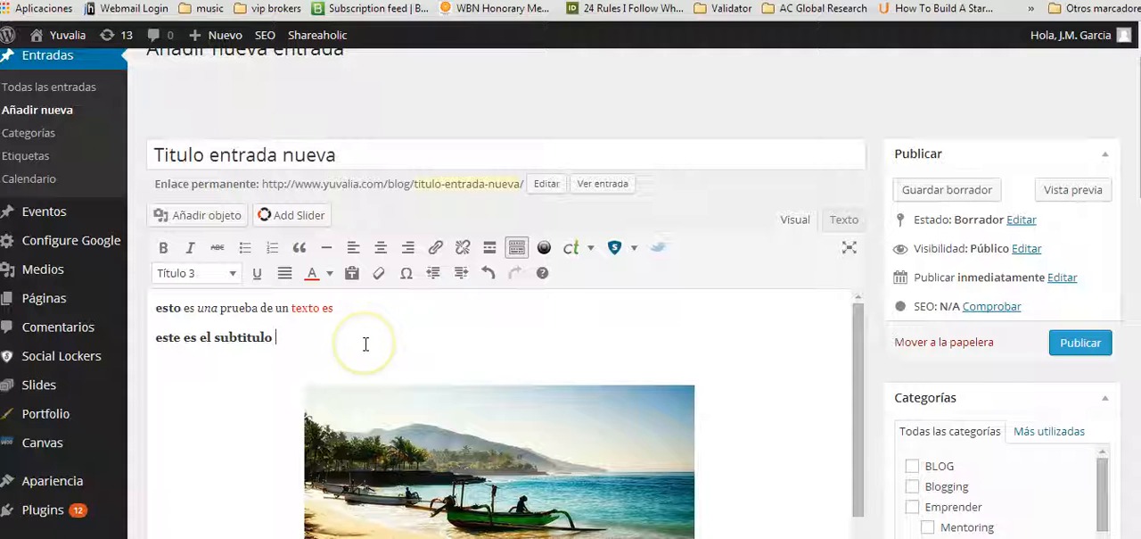
{"action": "key", "text": "Return"}
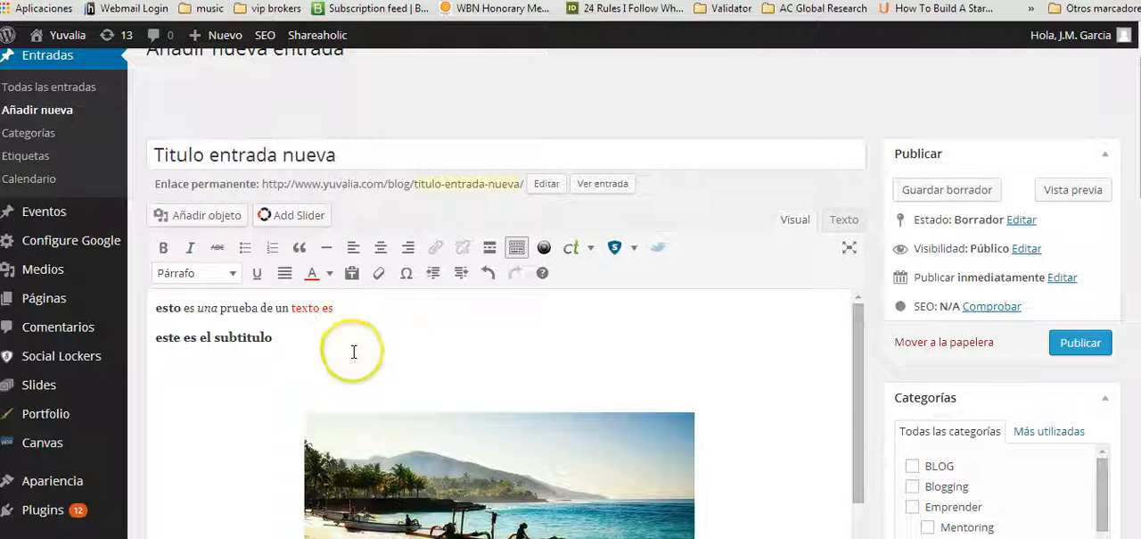
{"action": "type", "text": "gr"}
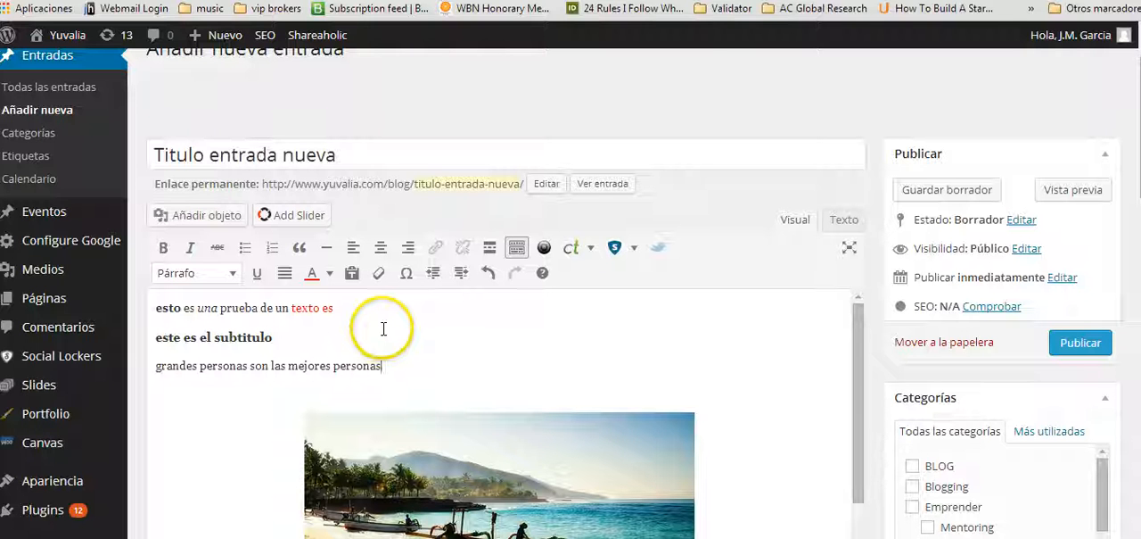
{"action": "left_click_drag", "start_coordinate": [153, 367], "coordinate": [389, 374]}
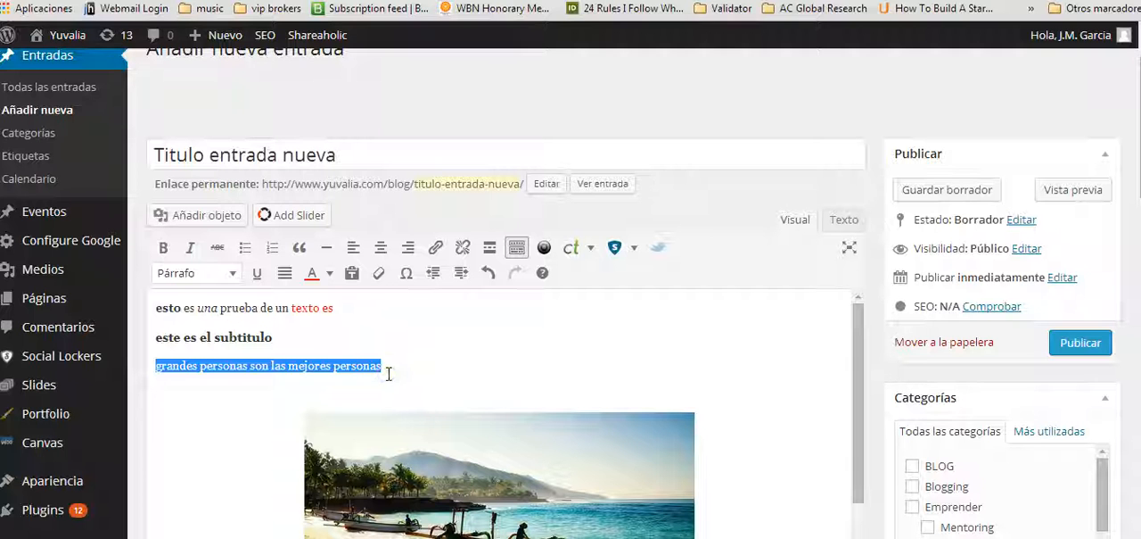
{"action": "left_click", "coordinate": [300, 249]}
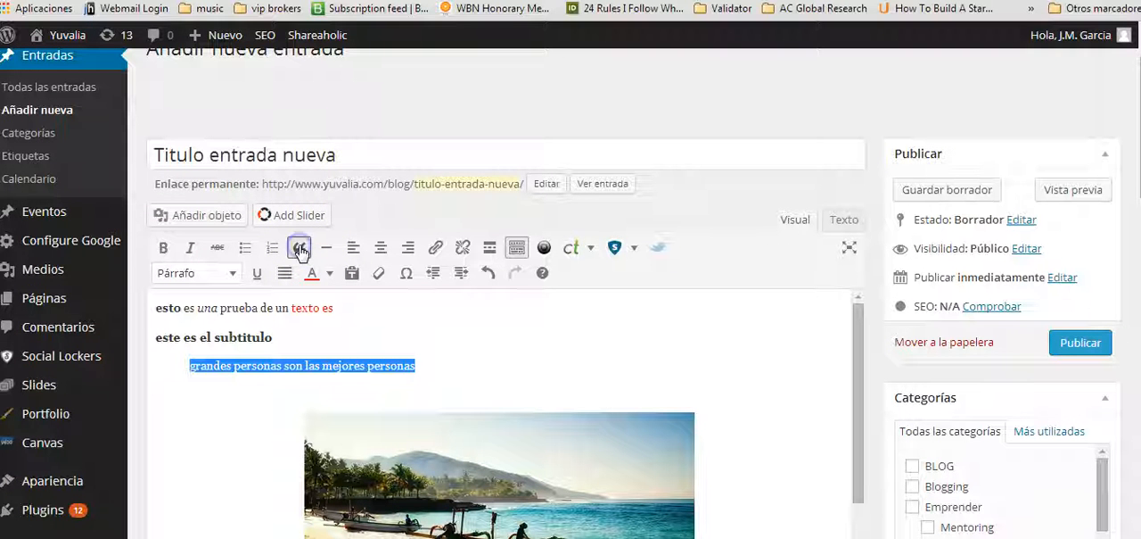
{"action": "left_click", "coordinate": [435, 362]}
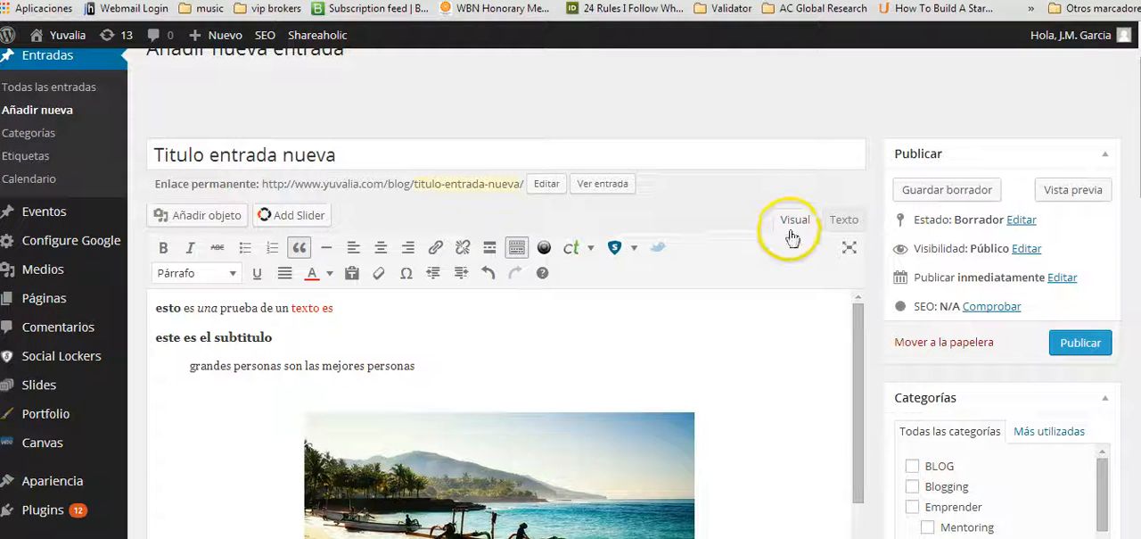
Examine the post's HTML source and return to the visual editor.
{"action": "left_click", "coordinate": [843, 221]}
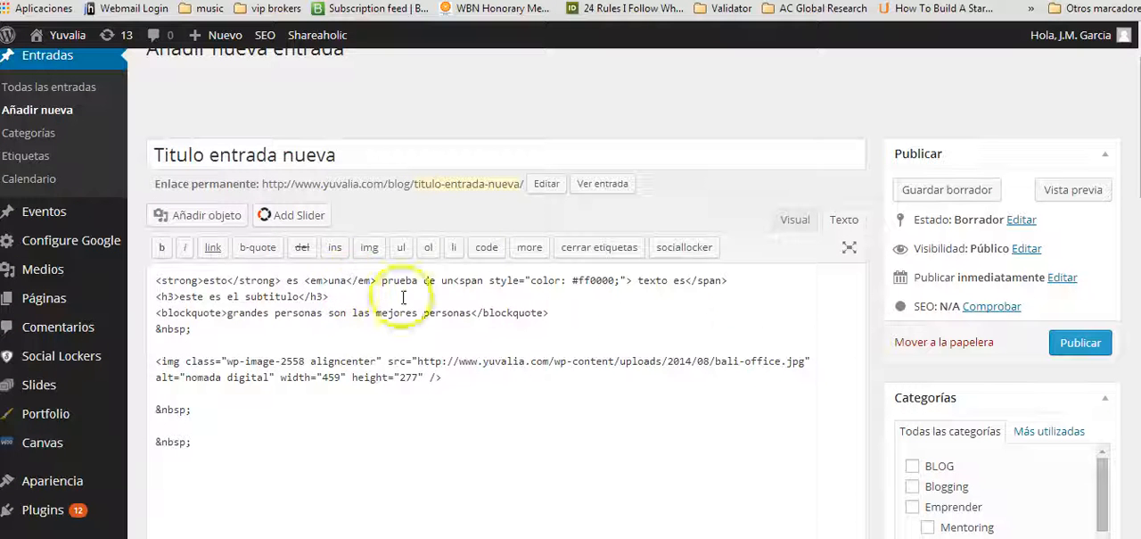
{"action": "left_click", "coordinate": [577, 286]}
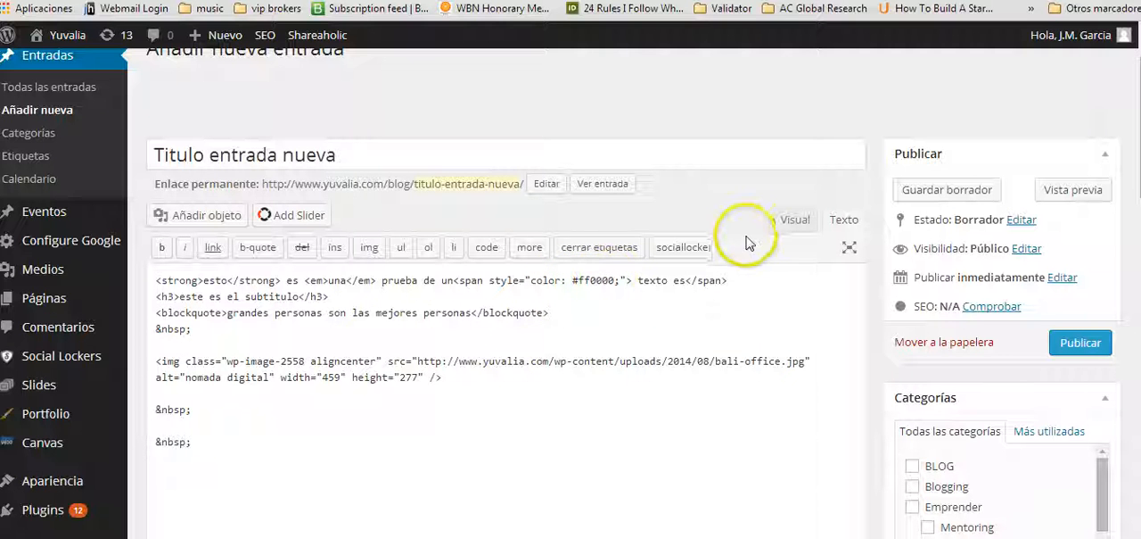
{"action": "left_click", "coordinate": [793, 223]}
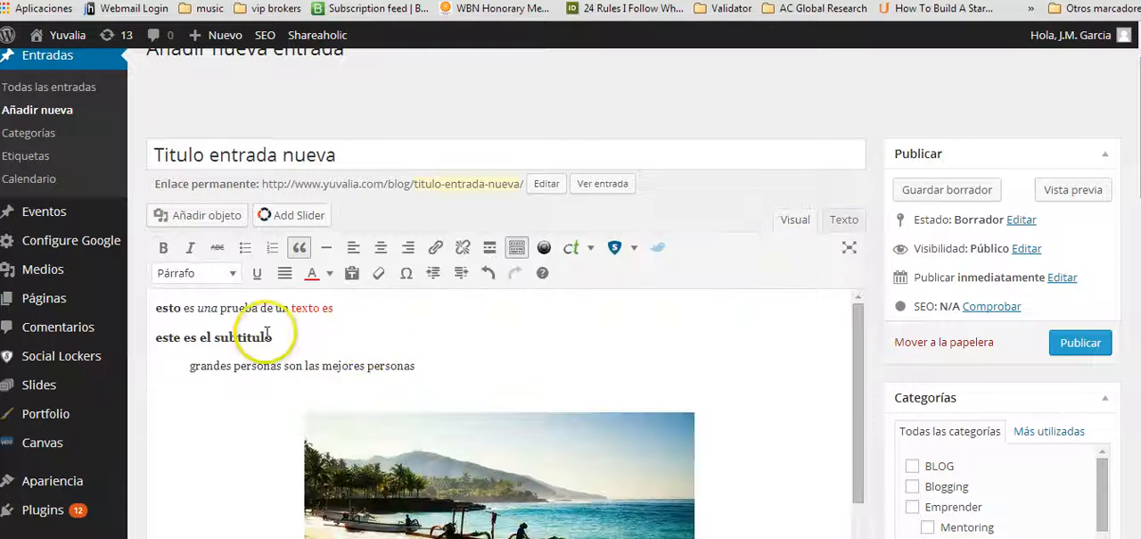
Preview the post on the site, check its text formatting, quote and centred image, and return to the editor.
{"action": "left_click", "coordinate": [1065, 189]}
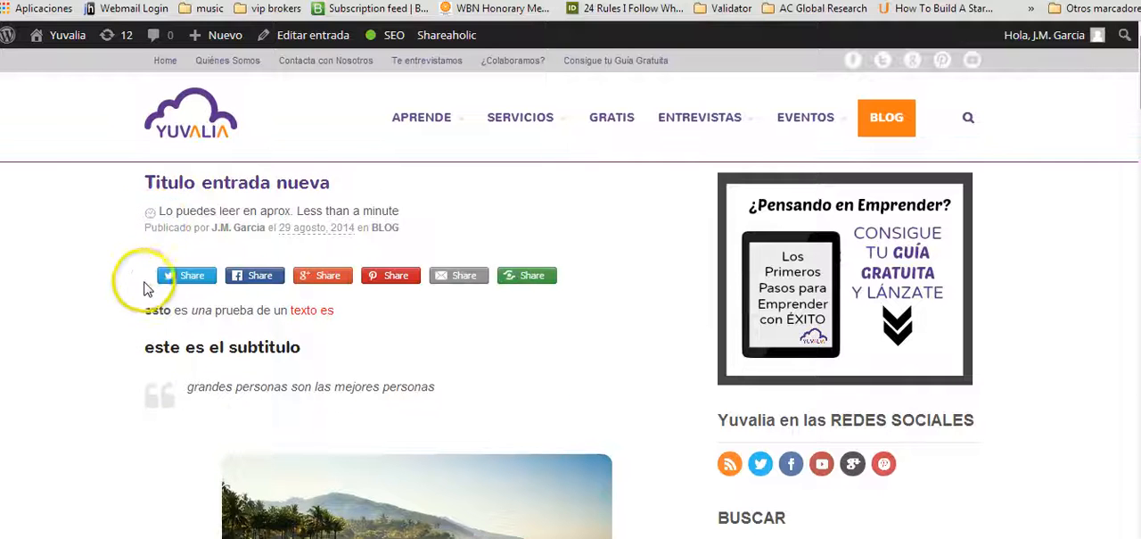
{"action": "scroll", "coordinate": [156, 242], "scroll_direction": "down", "scroll_amount": 1}
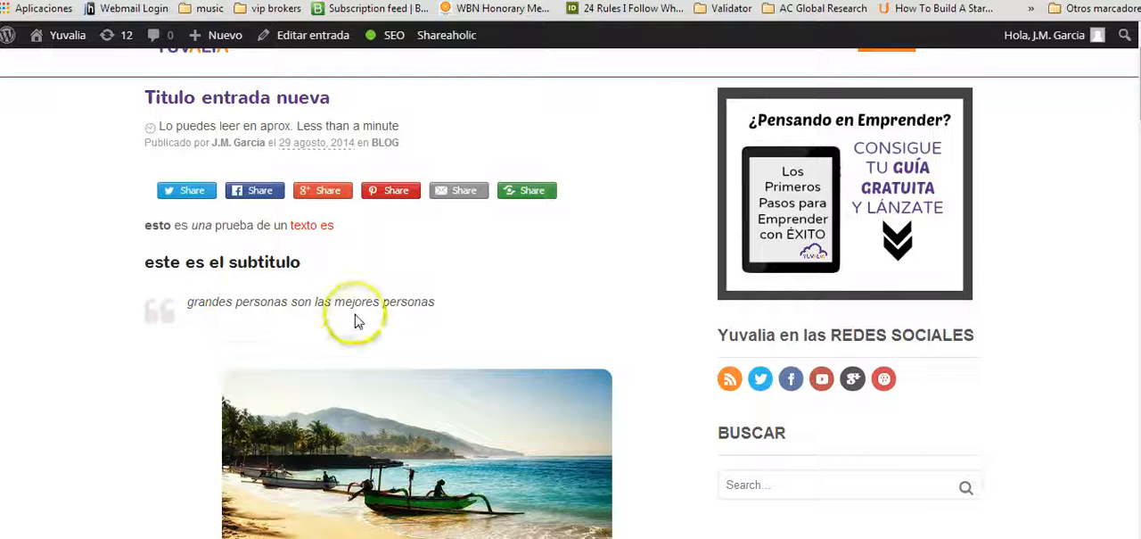
{"action": "scroll", "coordinate": [344, 339], "scroll_direction": "down", "scroll_amount": 1}
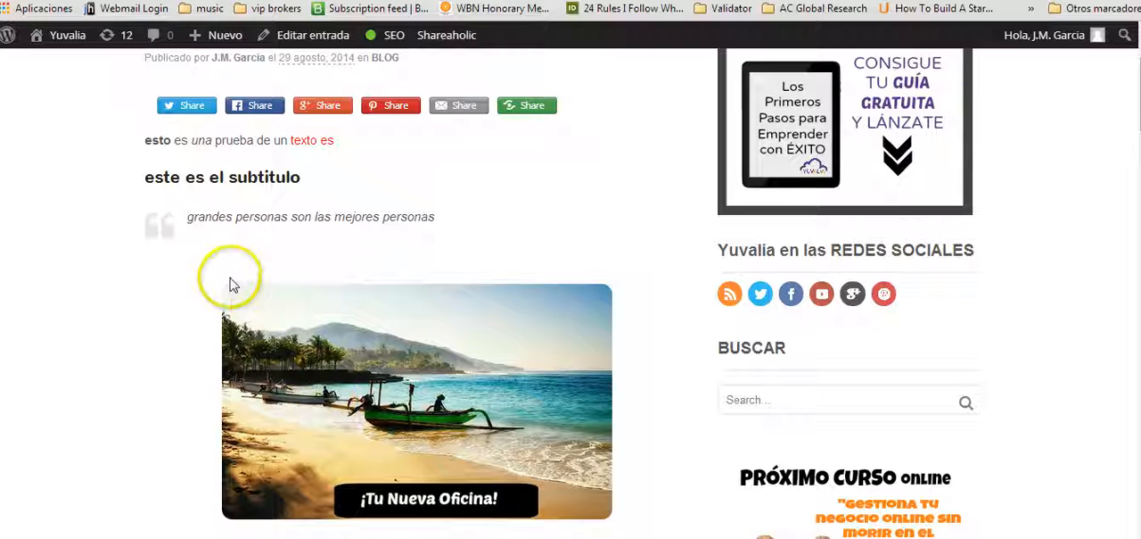
{"action": "mouse_move", "coordinate": [576, 298]}
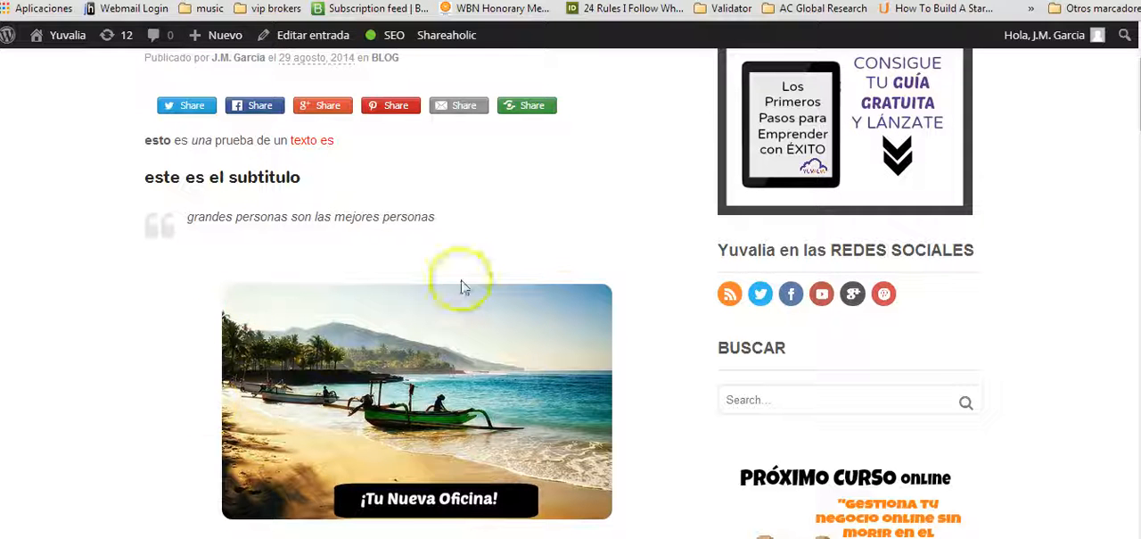
{"action": "scroll", "coordinate": [561, 308], "scroll_direction": "down", "scroll_amount": 3}
{"action": "scroll", "coordinate": [560, 312], "scroll_direction": "up", "scroll_amount": 5}
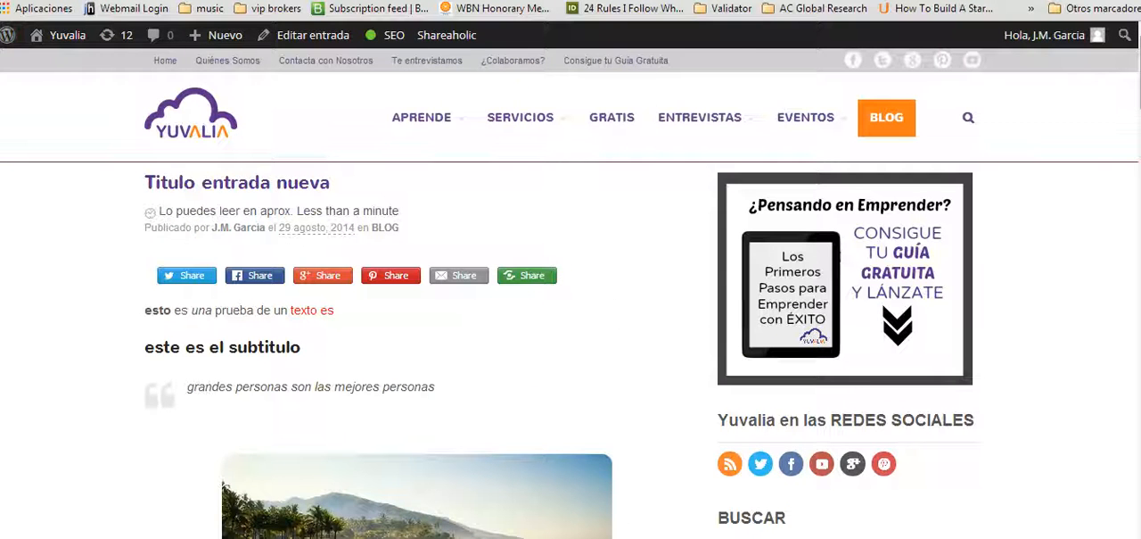
{"action": "left_click", "coordinate": [384, 1]}
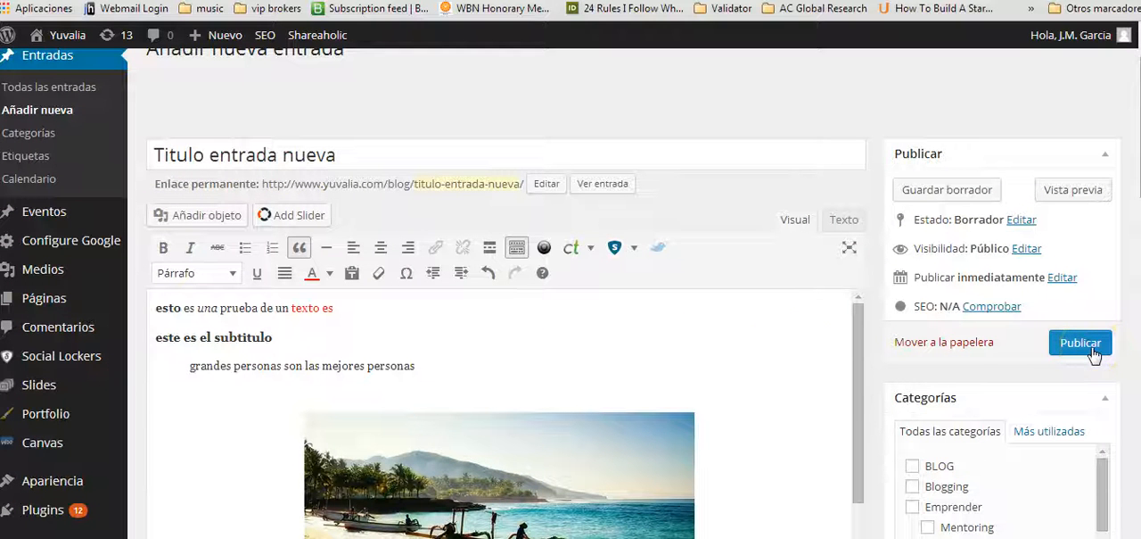
Look over the post's content and its publishing, category, tag, SEO and featured image settings.
{"action": "scroll", "coordinate": [841, 369], "scroll_direction": "down", "scroll_amount": 3}
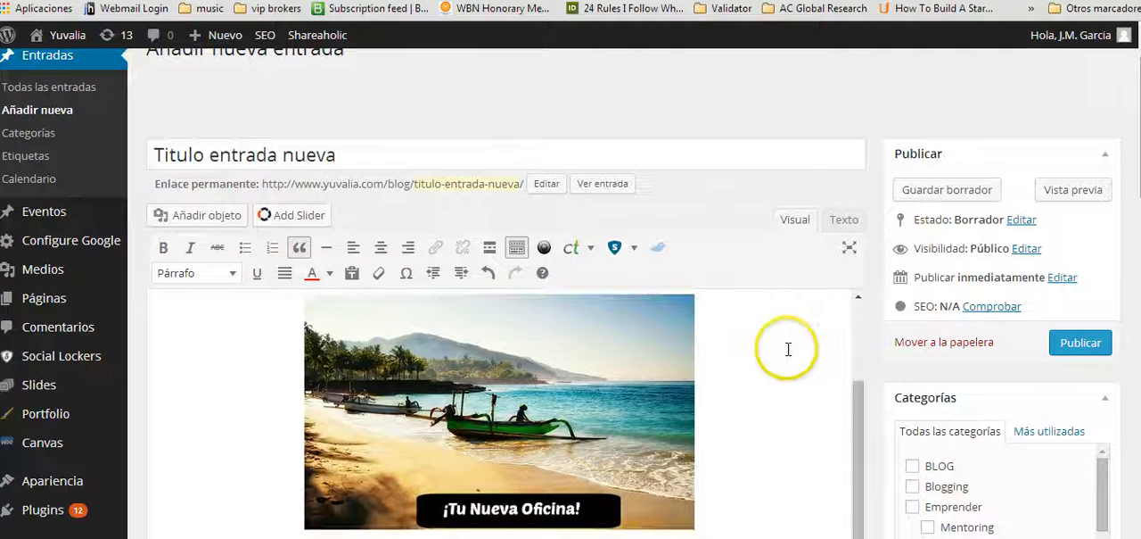
{"action": "scroll", "coordinate": [788, 349], "scroll_direction": "up", "scroll_amount": 3}
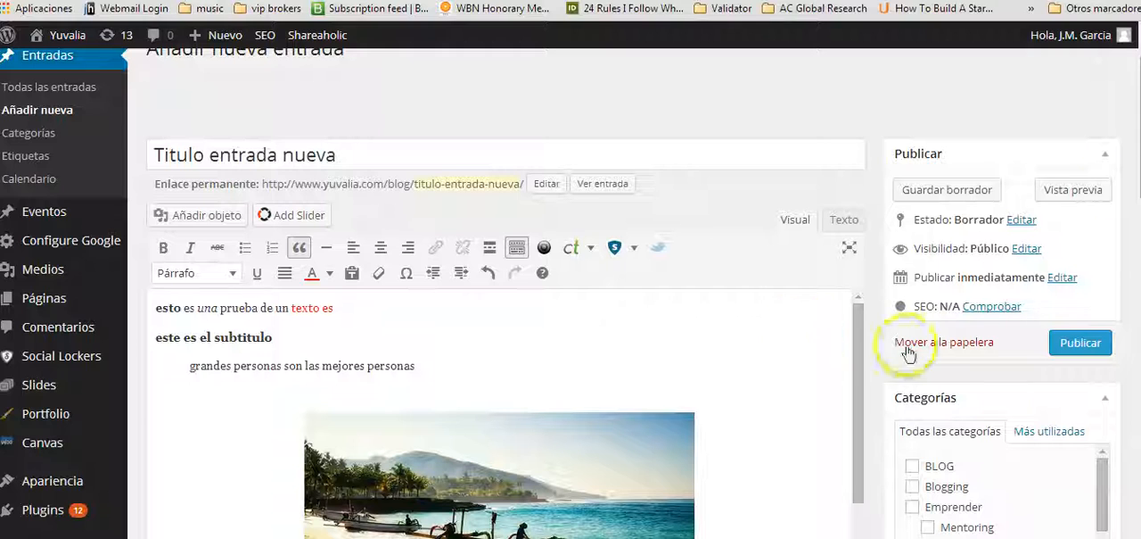
{"action": "scroll", "coordinate": [571, 295], "scroll_direction": "down", "scroll_amount": 6}
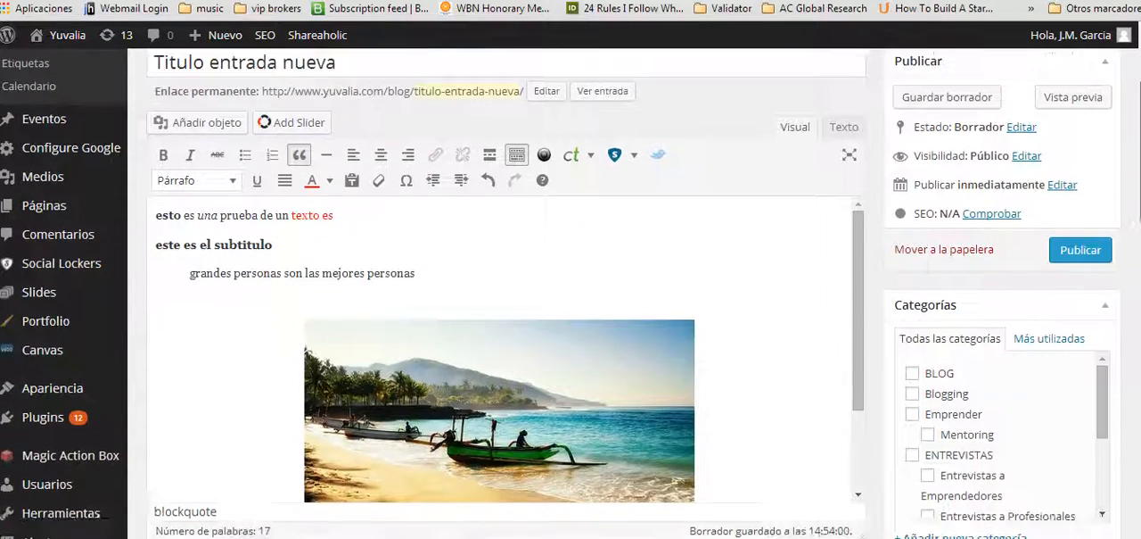
{"action": "scroll", "coordinate": [570, 294], "scroll_direction": "down", "scroll_amount": 3}
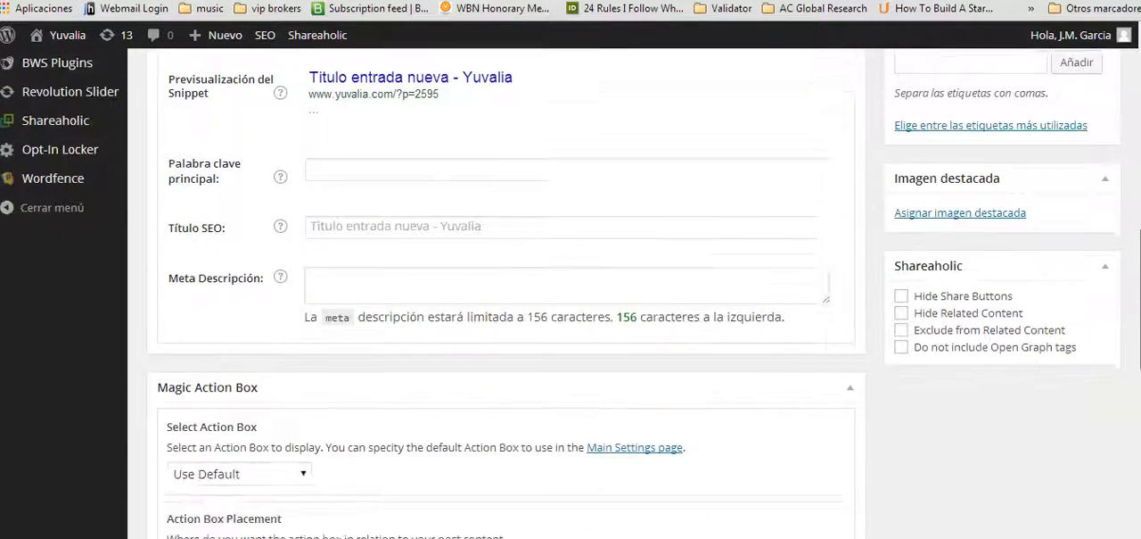
{"action": "scroll", "coordinate": [571, 295], "scroll_direction": "up", "scroll_amount": 4}
{"action": "scroll", "coordinate": [571, 294], "scroll_direction": "up", "scroll_amount": 4}
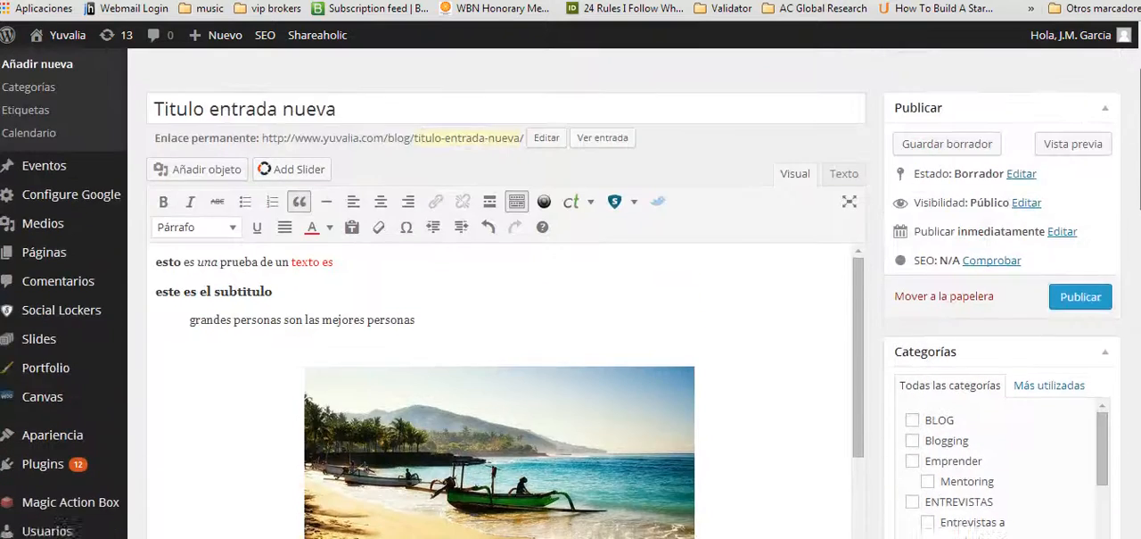
{"action": "scroll", "coordinate": [571, 294], "scroll_direction": "down", "scroll_amount": 2}
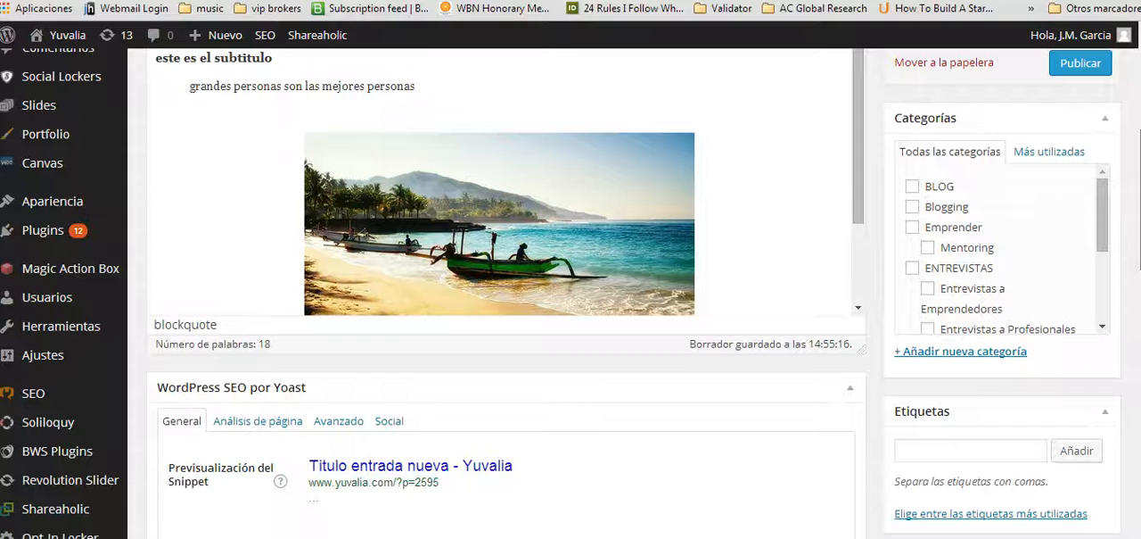
{"action": "scroll", "coordinate": [571, 294], "scroll_direction": "up", "scroll_amount": 1}
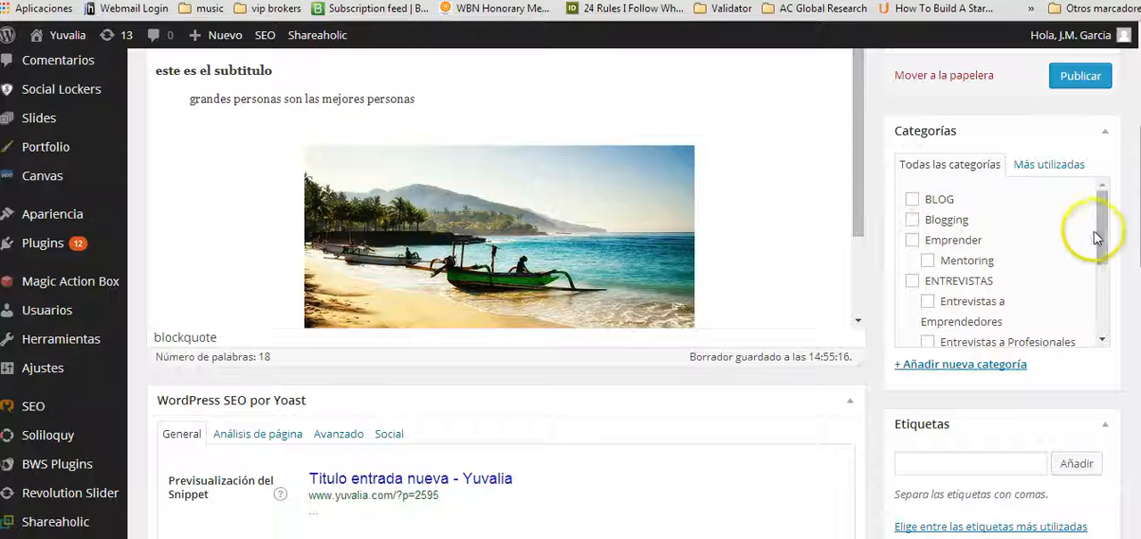
Browse the available post categories and open the form for adding a new category.
{"action": "left_click_drag", "start_coordinate": [1103, 241], "coordinate": [1103, 274]}
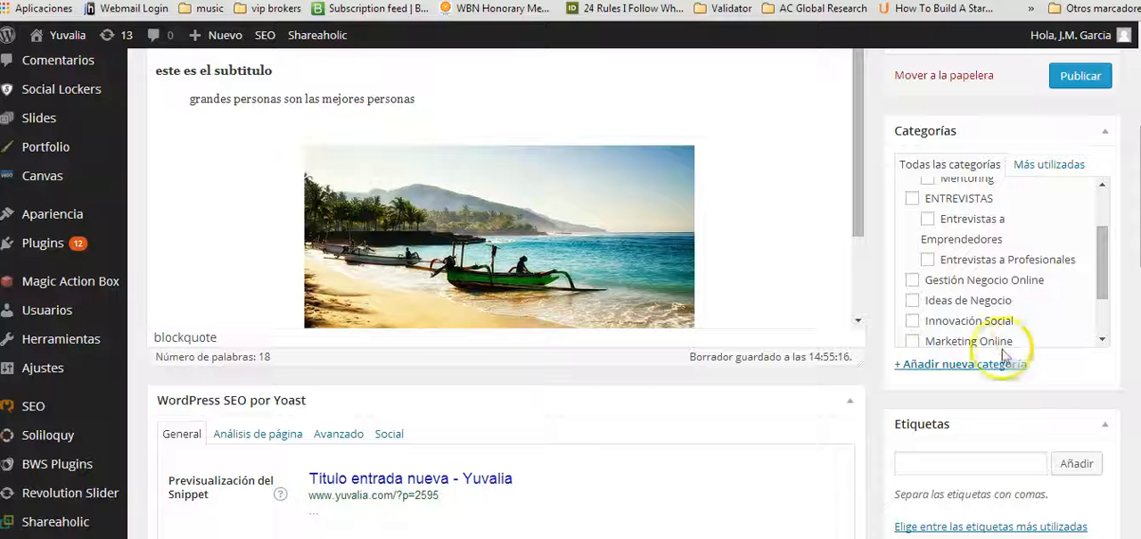
{"action": "left_click", "coordinate": [928, 367]}
{"action": "scroll", "coordinate": [1001, 413], "scroll_direction": "down", "scroll_amount": 3}
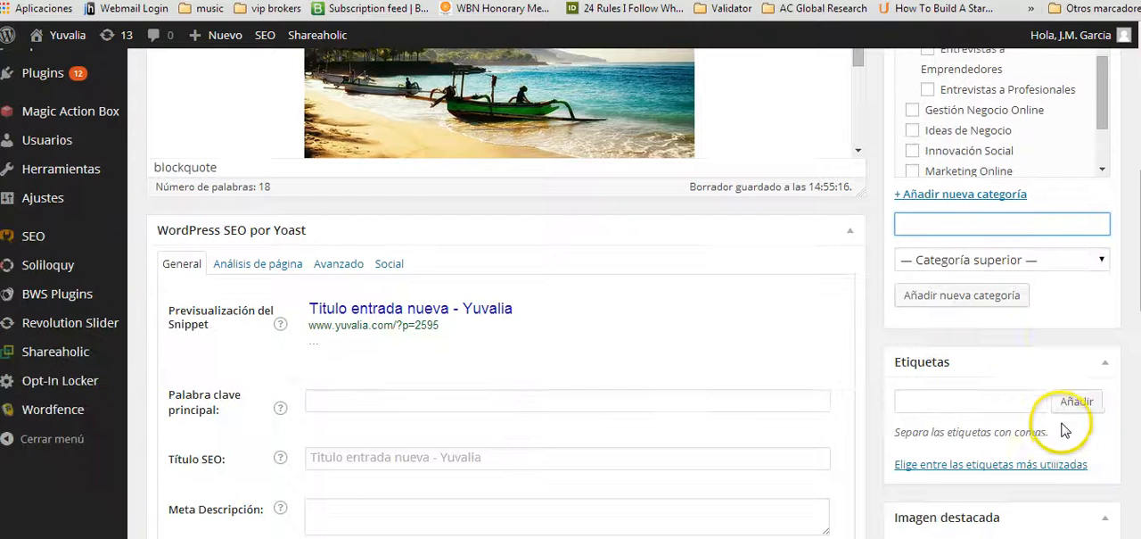
Display the most used tags and add the tag "marketing" to the post.
{"action": "scroll", "coordinate": [1048, 412], "scroll_direction": "down", "scroll_amount": 1}
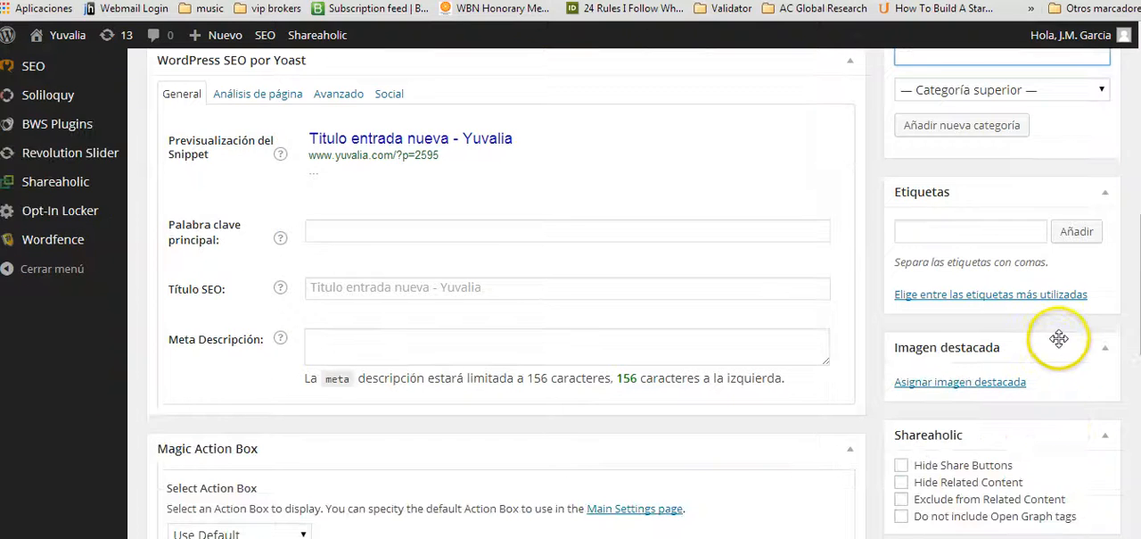
{"action": "left_click", "coordinate": [919, 231]}
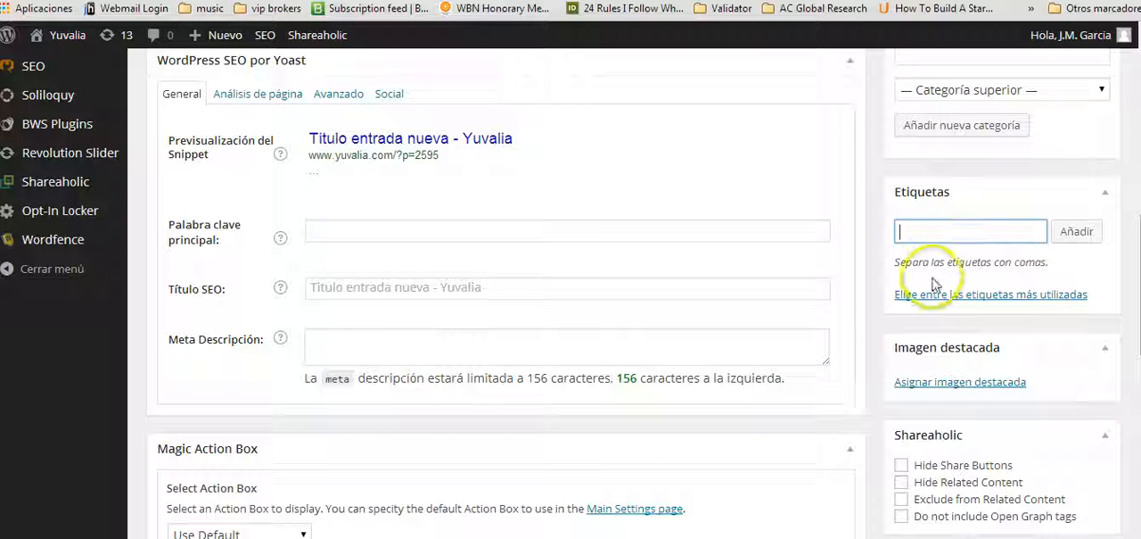
{"action": "left_click", "coordinate": [947, 303]}
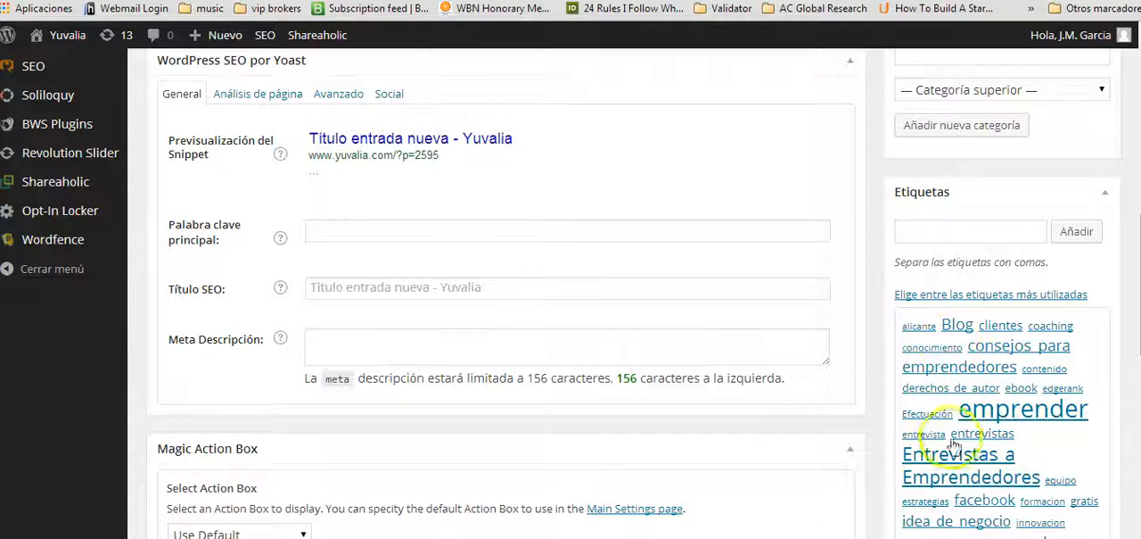
{"action": "left_click", "coordinate": [937, 231]}
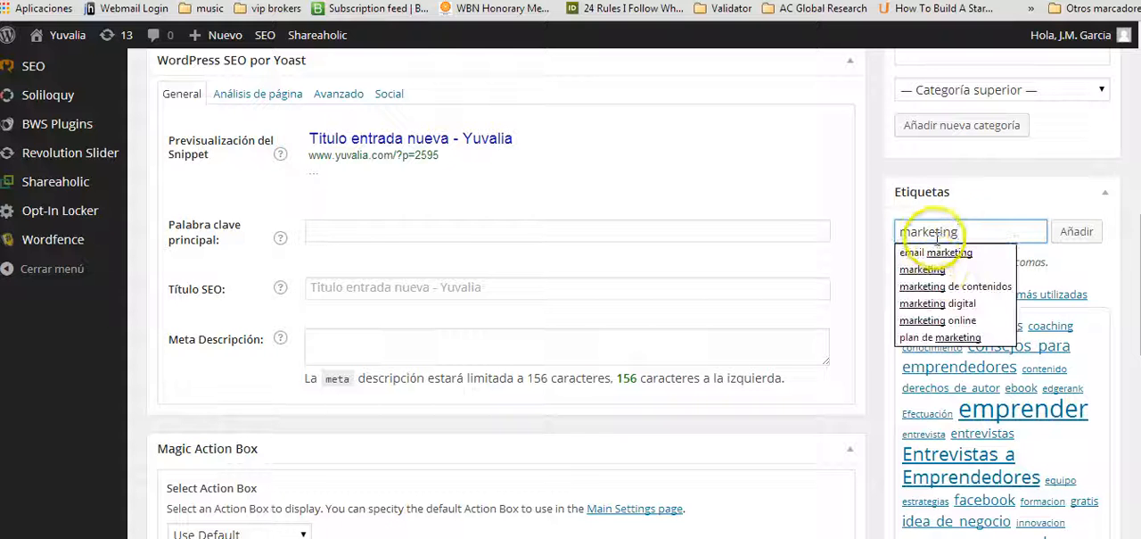
{"action": "left_click", "coordinate": [1078, 233]}
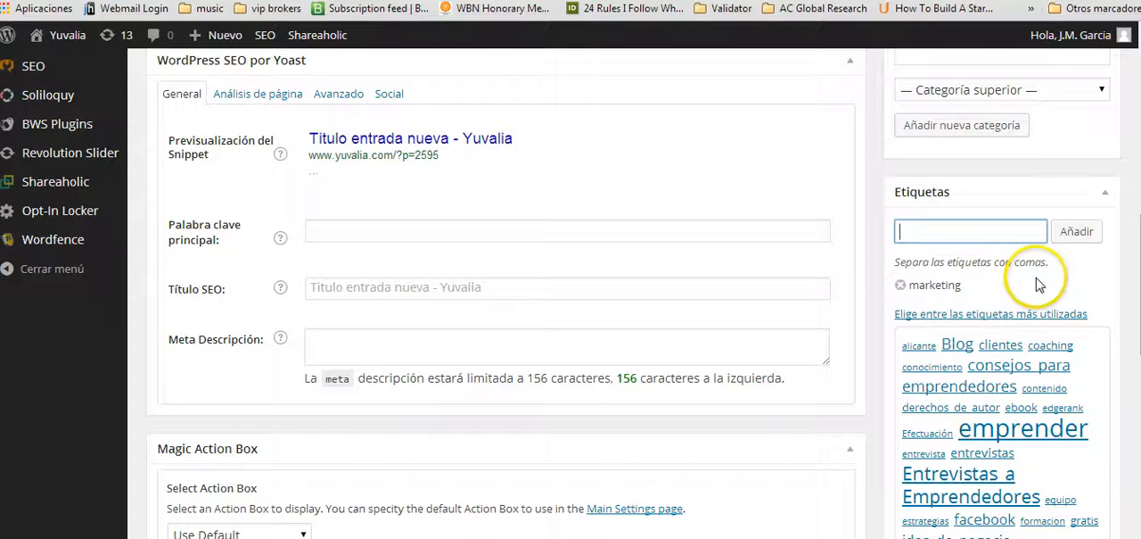
Open the media library for assigning the post's featured image.
{"action": "scroll", "coordinate": [1045, 242], "scroll_direction": "down", "scroll_amount": 4}
{"action": "scroll", "coordinate": [1025, 241], "scroll_direction": "up", "scroll_amount": 2}
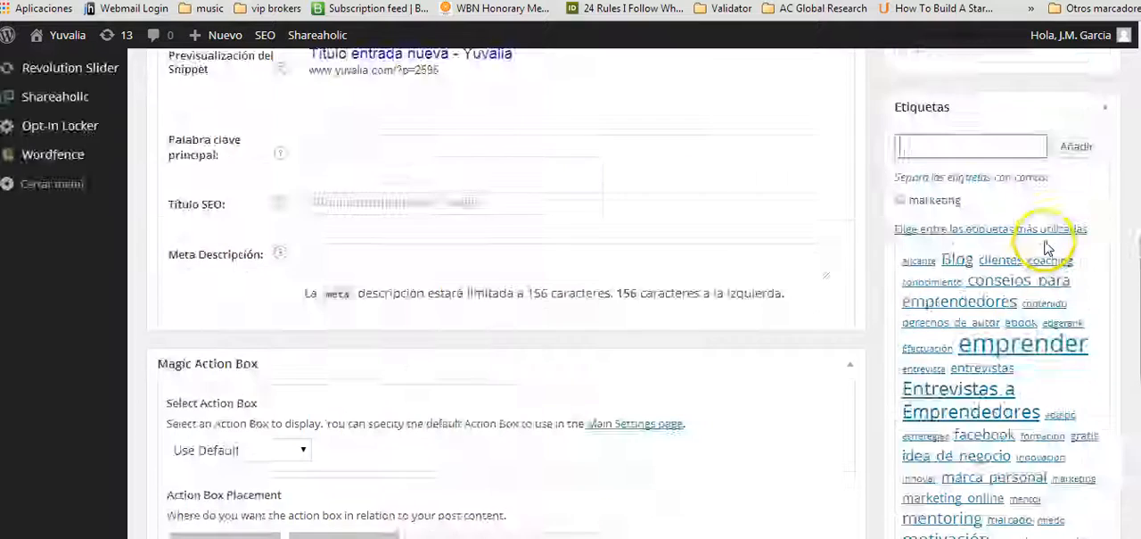
{"action": "scroll", "coordinate": [988, 236], "scroll_direction": "down", "scroll_amount": 5}
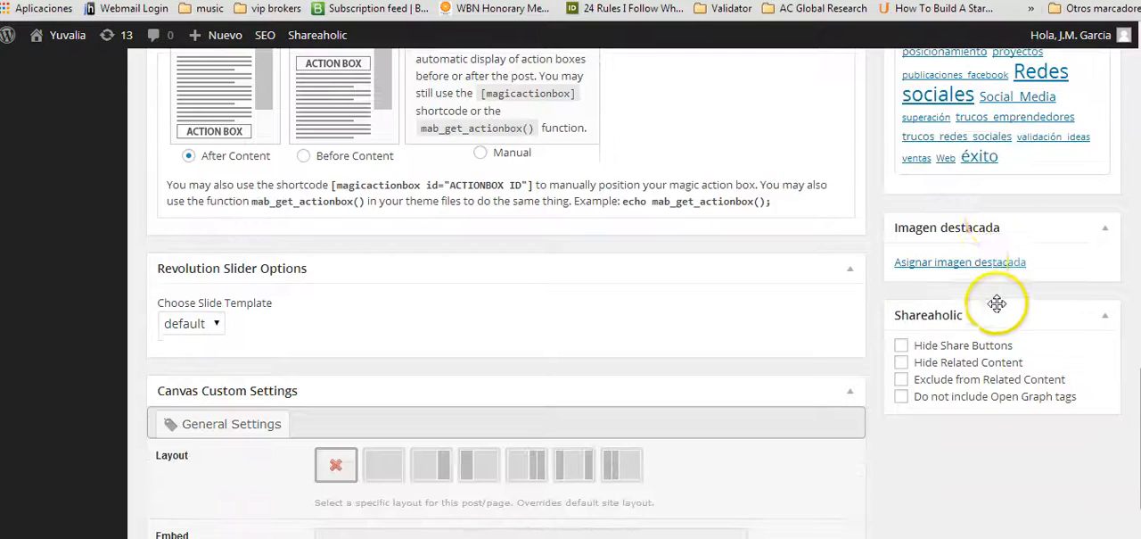
{"action": "left_click", "coordinate": [975, 263]}
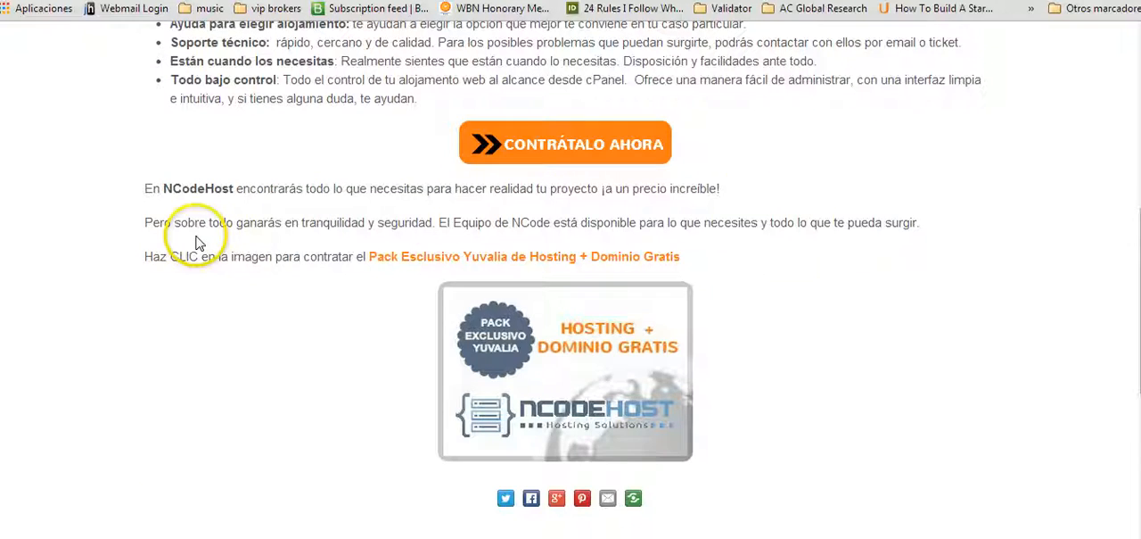
Go to the Yuvalia site's home page and look at how it displays the latest posts with their featured images.
{"action": "scroll", "coordinate": [267, 230], "scroll_direction": "up", "scroll_amount": 6}
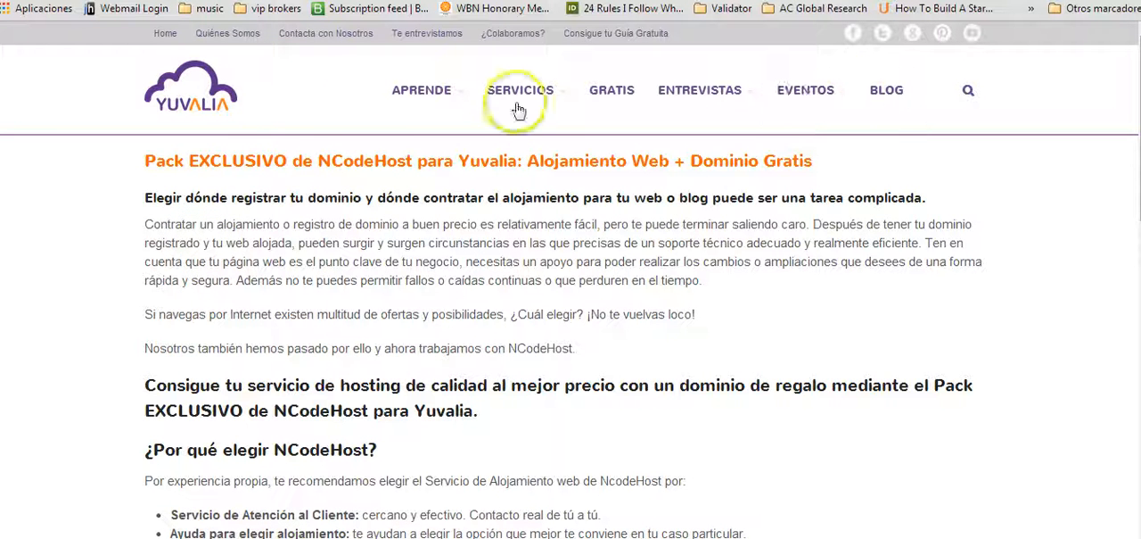
{"action": "mouse_move", "coordinate": [849, 87]}
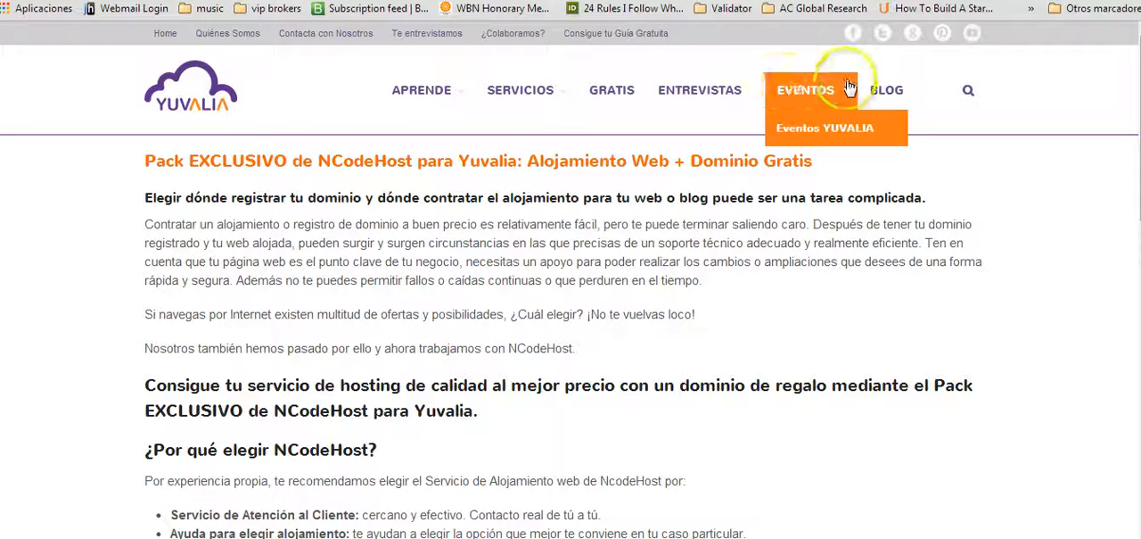
{"action": "left_click", "coordinate": [178, 102]}
{"action": "scroll", "coordinate": [153, 255], "scroll_direction": "down", "scroll_amount": 10}
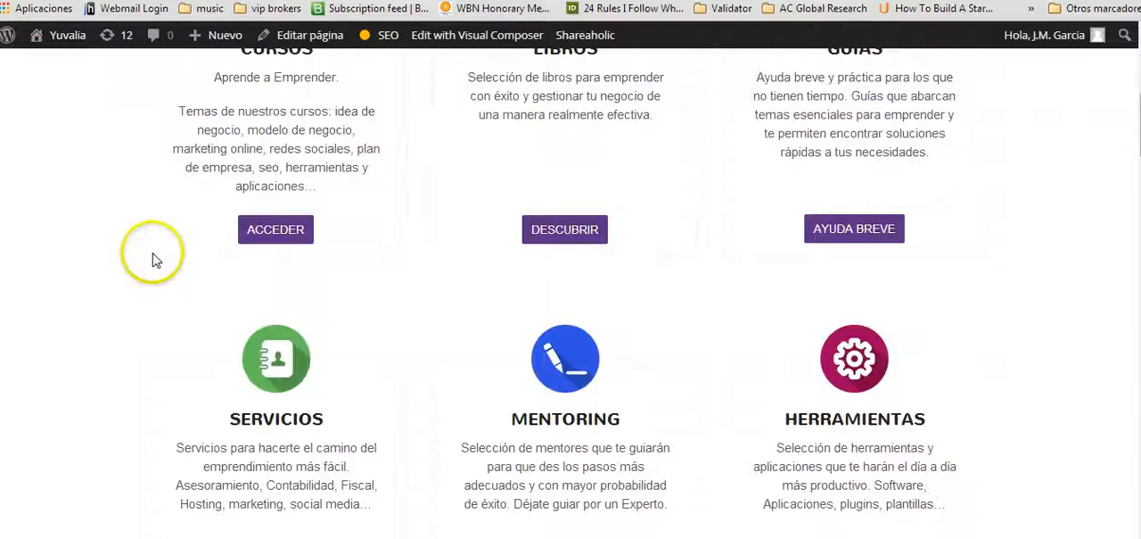
{"action": "scroll", "coordinate": [153, 255], "scroll_direction": "down", "scroll_amount": 3}
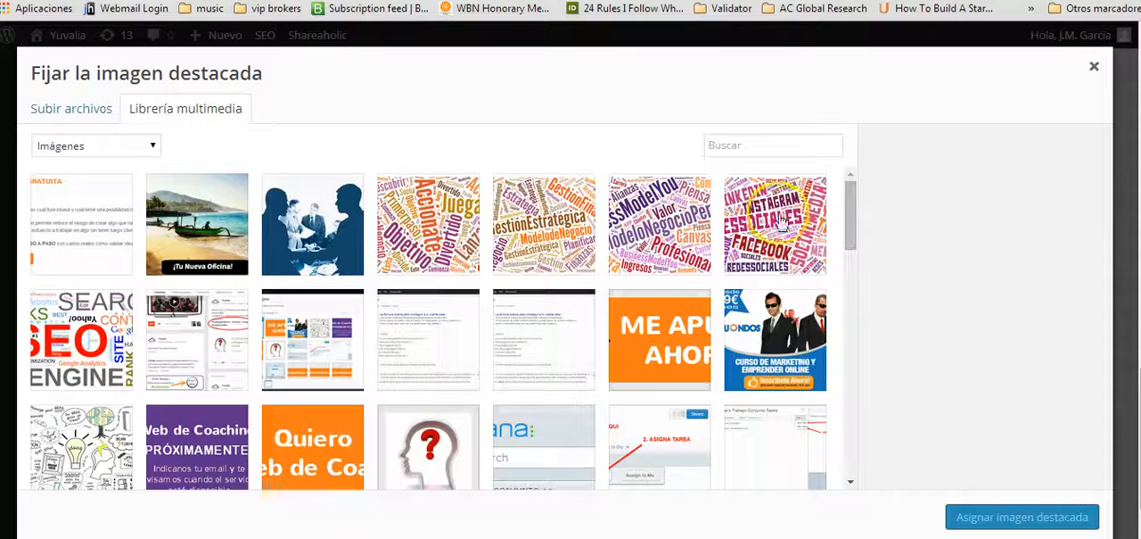
Assign the beach image bali-office.jpg from the media library as the post's featured image.
{"action": "left_click", "coordinate": [185, 229]}
{"action": "scroll", "coordinate": [1007, 267], "scroll_direction": "down", "scroll_amount": 1}
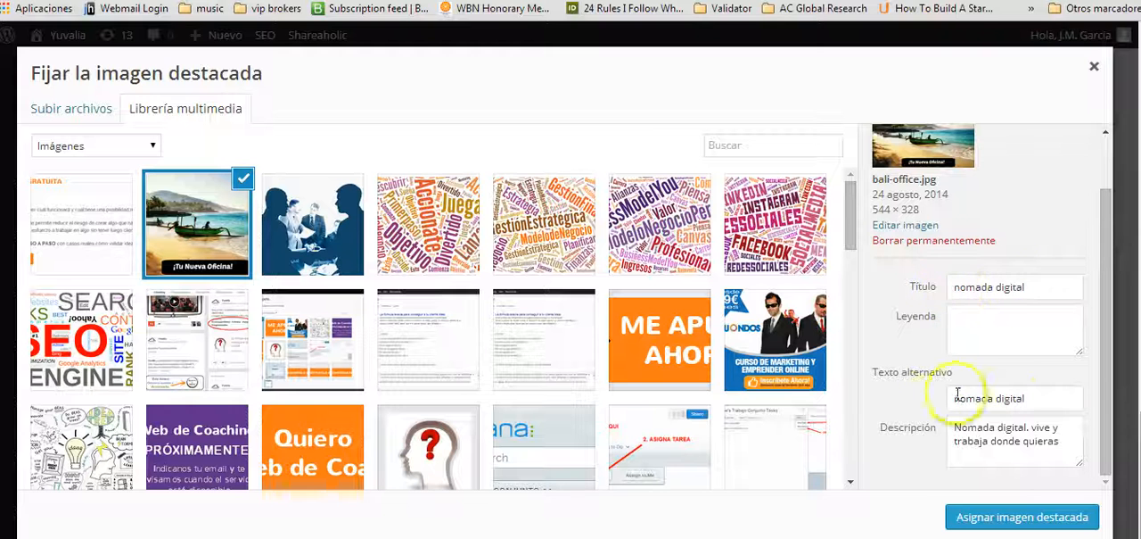
{"action": "left_click", "coordinate": [1016, 525]}
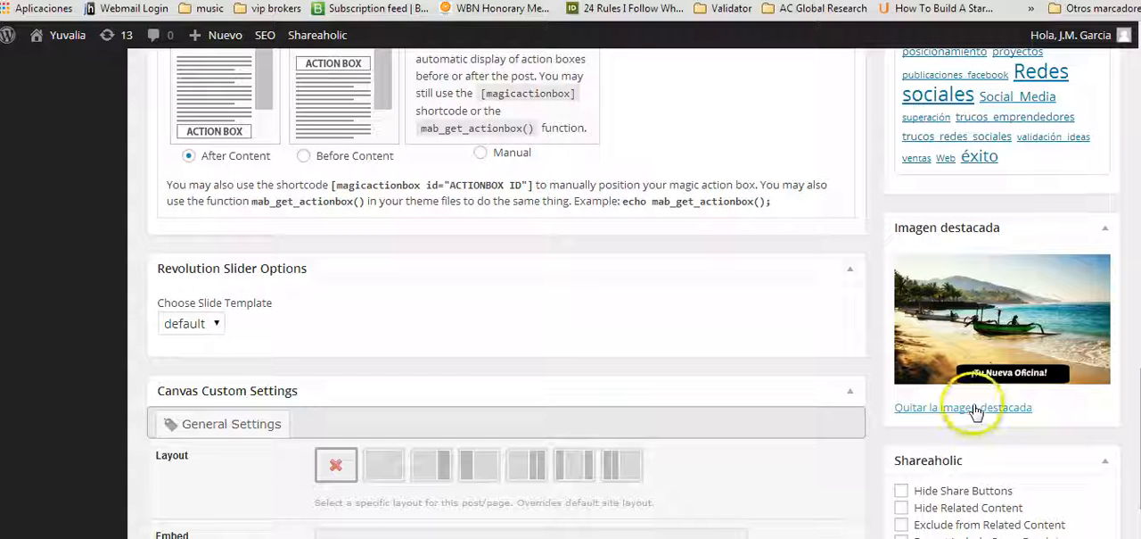
Set the post's main SEO keyword to "marketing de contenidos", using the matching suggestion.
{"action": "scroll", "coordinate": [856, 255], "scroll_direction": "down", "scroll_amount": 2}
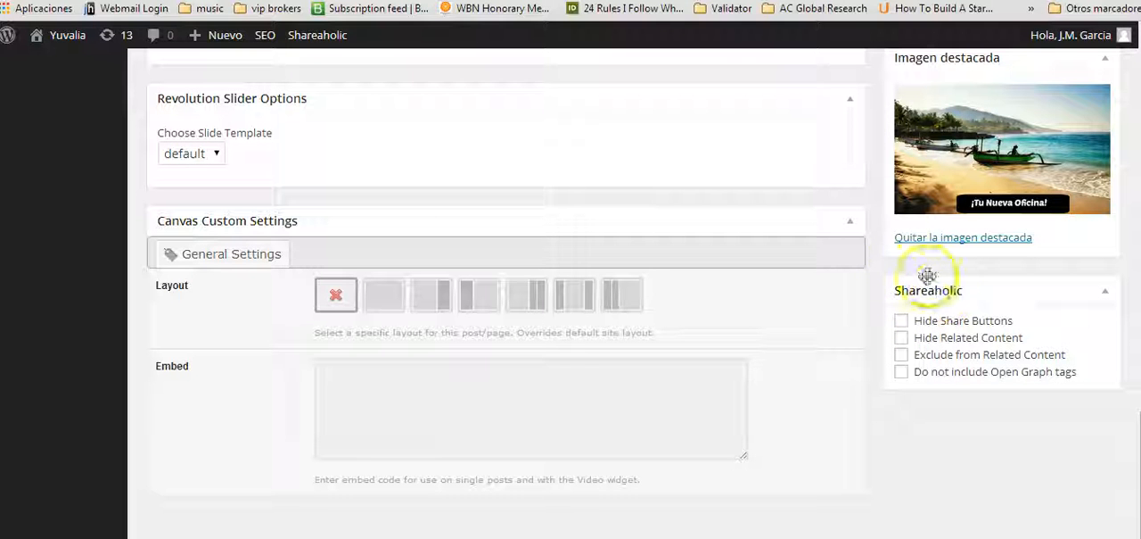
{"action": "scroll", "coordinate": [627, 258], "scroll_direction": "up", "scroll_amount": 8}
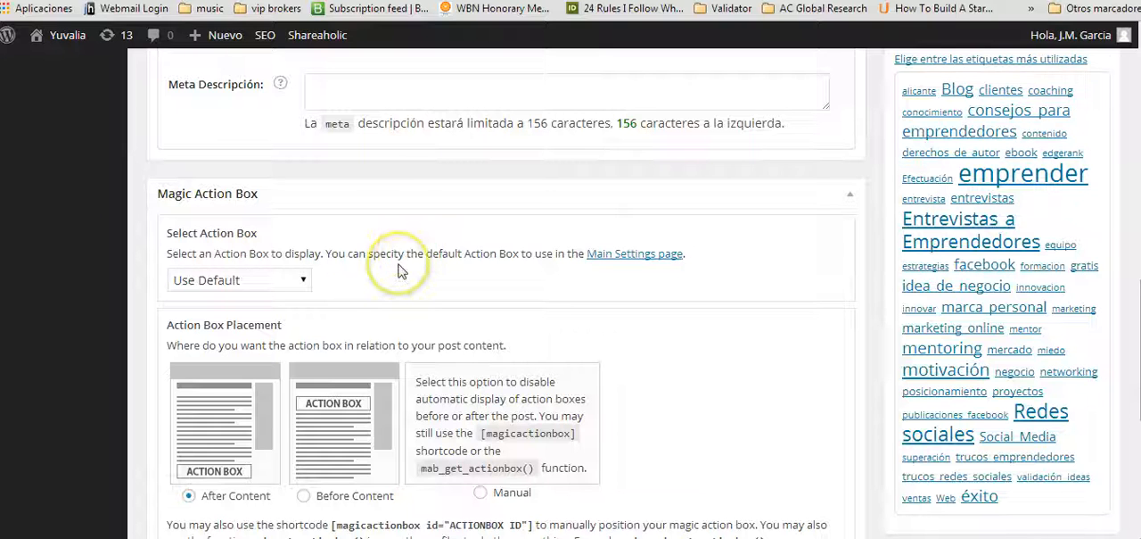
{"action": "scroll", "coordinate": [398, 271], "scroll_direction": "up", "scroll_amount": 3}
{"action": "scroll", "coordinate": [398, 270], "scroll_direction": "up", "scroll_amount": 1}
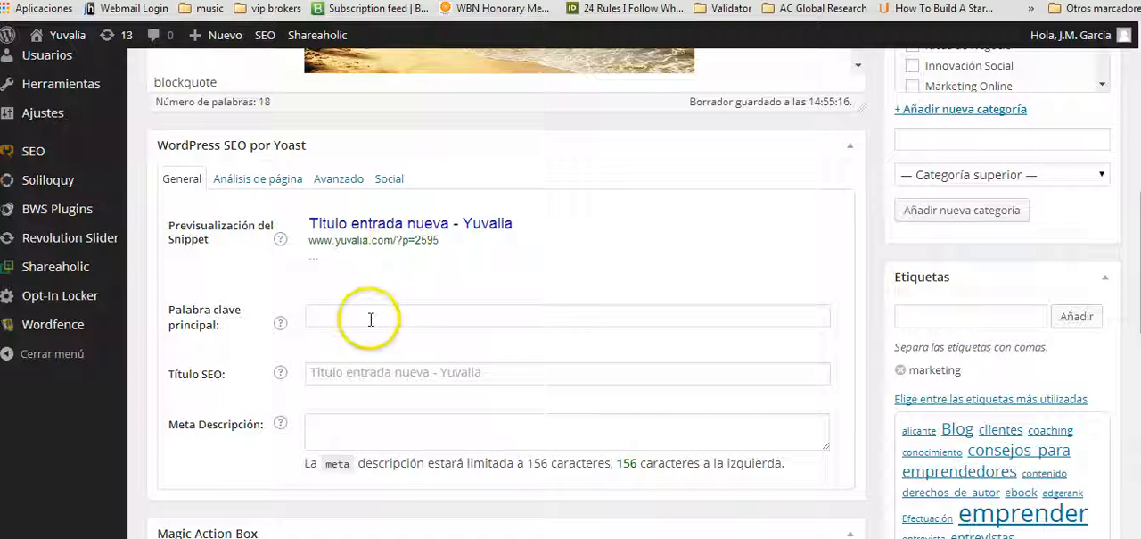
{"action": "left_click", "coordinate": [363, 320]}
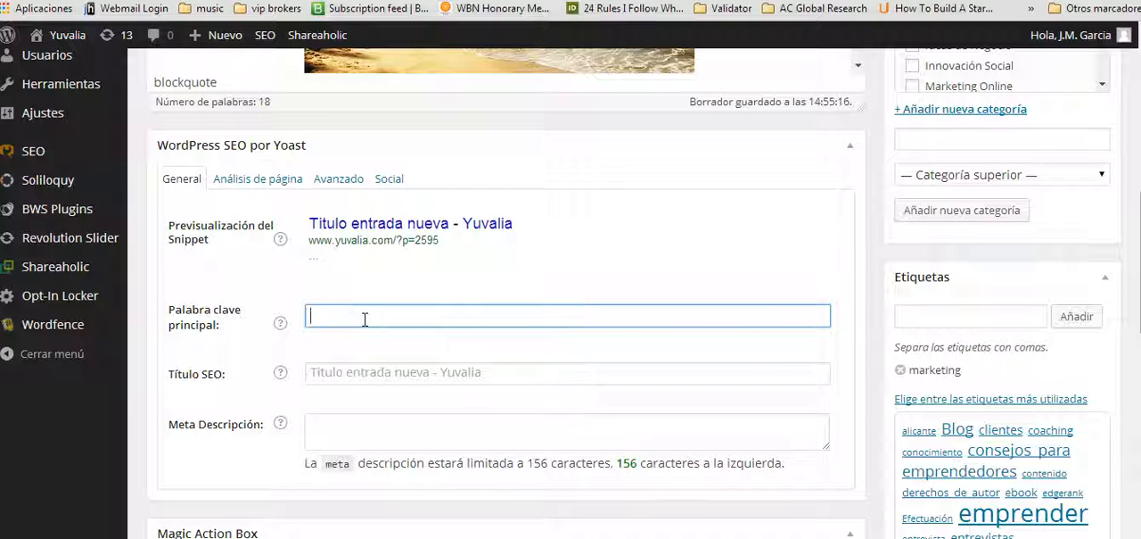
{"action": "type", "text": "marketing de contenido"}
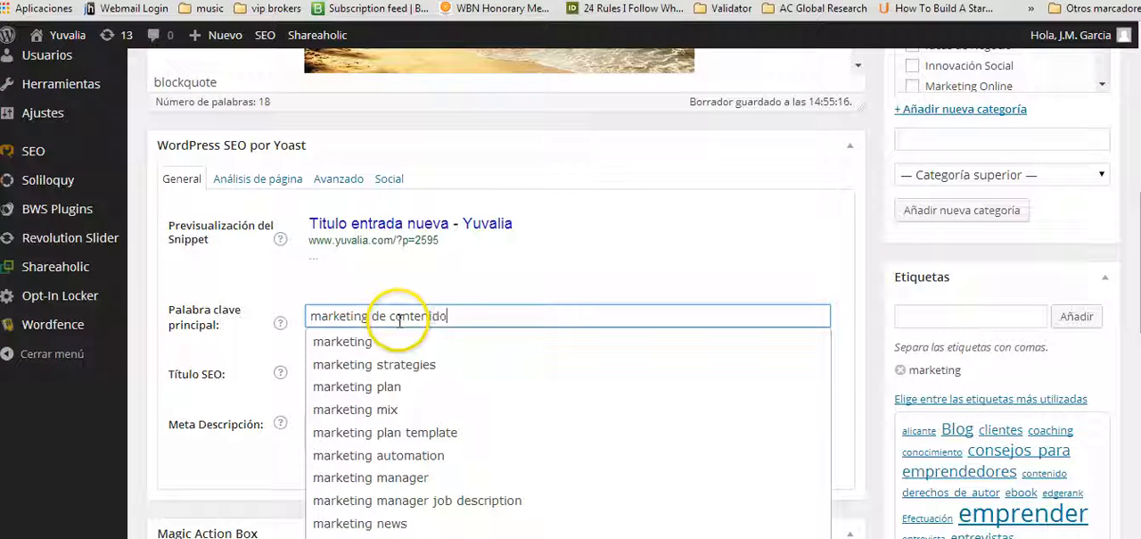
{"action": "type", "text": "s"}
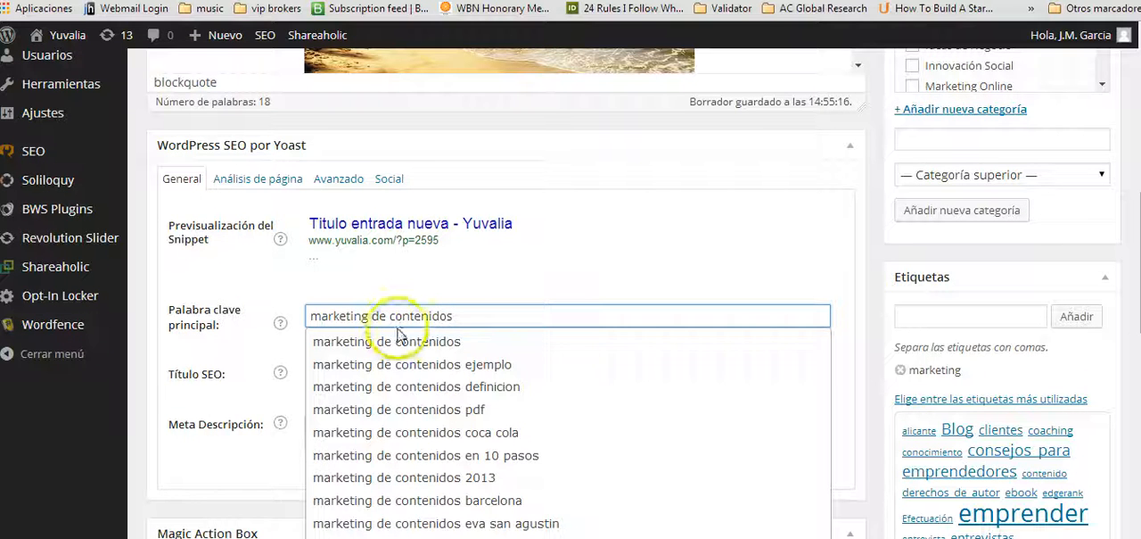
{"action": "left_click", "coordinate": [398, 342]}
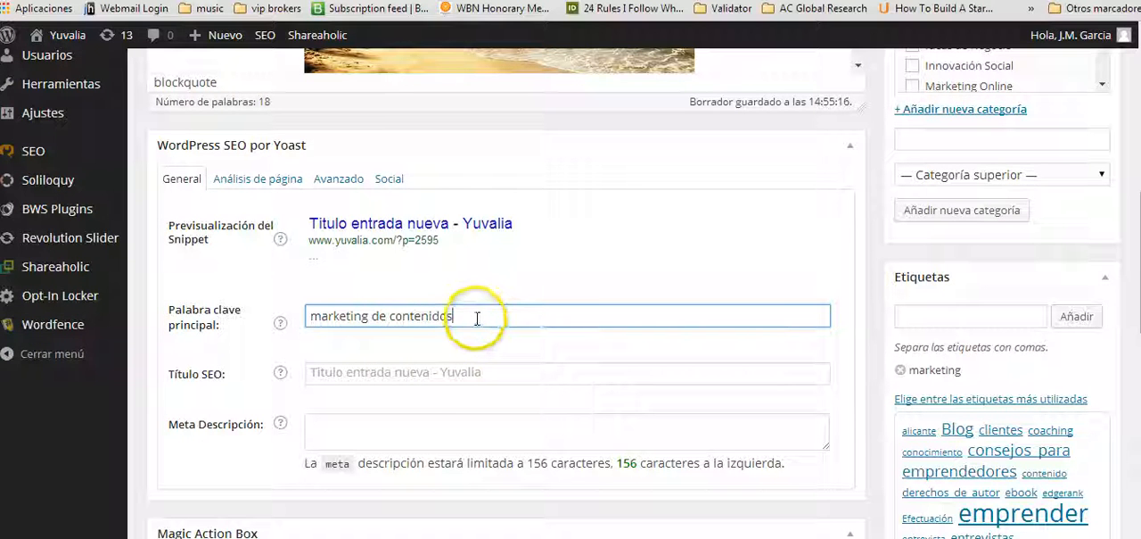
Compare the SEO snippet preview and SEO title with the post's title, and start editing the meta description.
{"action": "scroll", "coordinate": [357, 348], "scroll_direction": "up", "scroll_amount": 3}
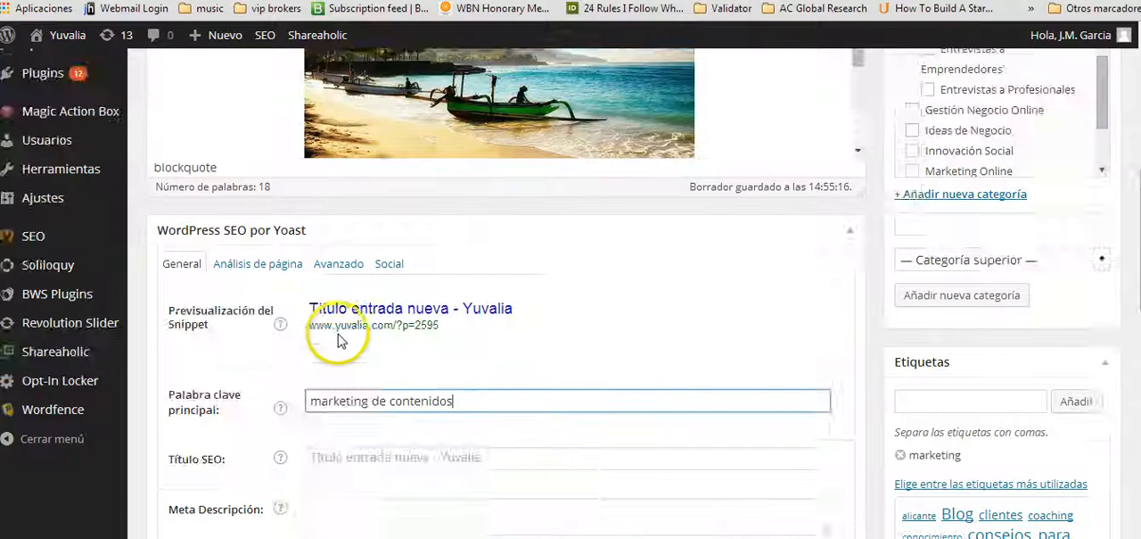
{"action": "scroll", "coordinate": [339, 331], "scroll_direction": "down", "scroll_amount": 3}
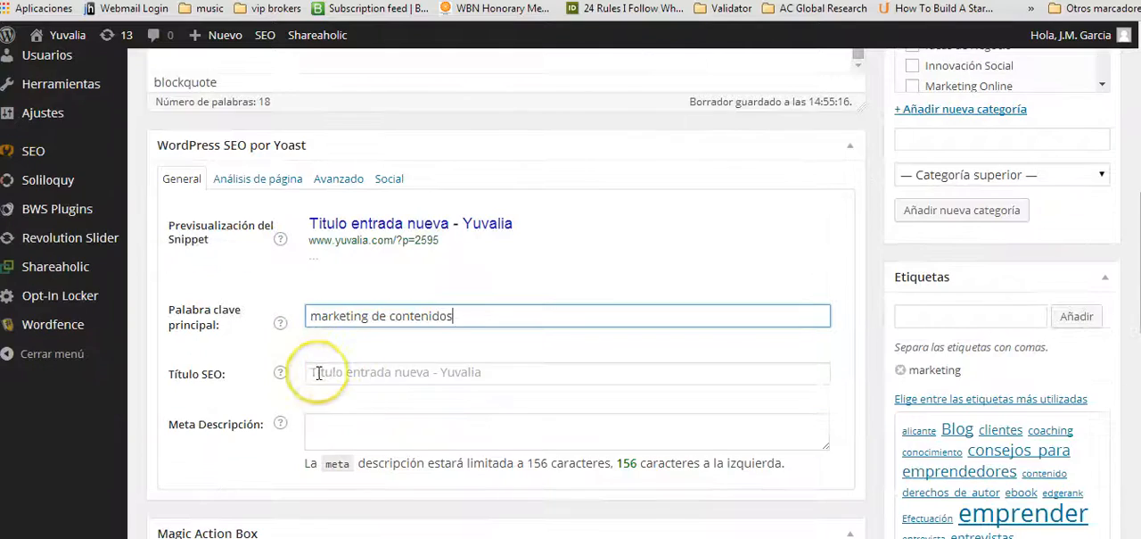
{"action": "scroll", "coordinate": [318, 373], "scroll_direction": "up", "scroll_amount": 9}
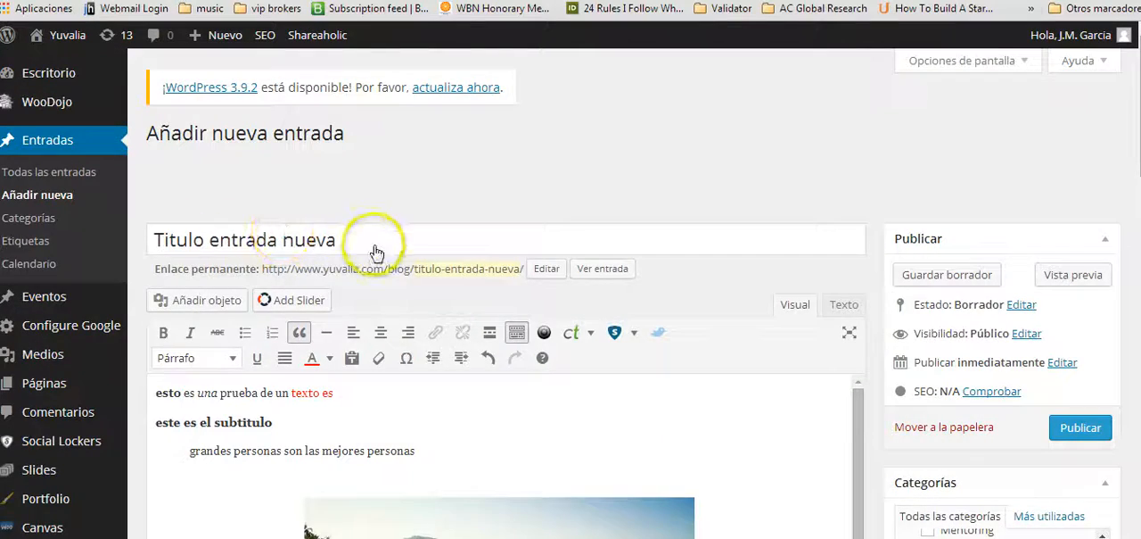
{"action": "scroll", "coordinate": [383, 267], "scroll_direction": "down", "scroll_amount": 9}
{"action": "scroll", "coordinate": [395, 286], "scroll_direction": "down", "scroll_amount": 4}
{"action": "scroll", "coordinate": [383, 267], "scroll_direction": "up", "scroll_amount": 3}
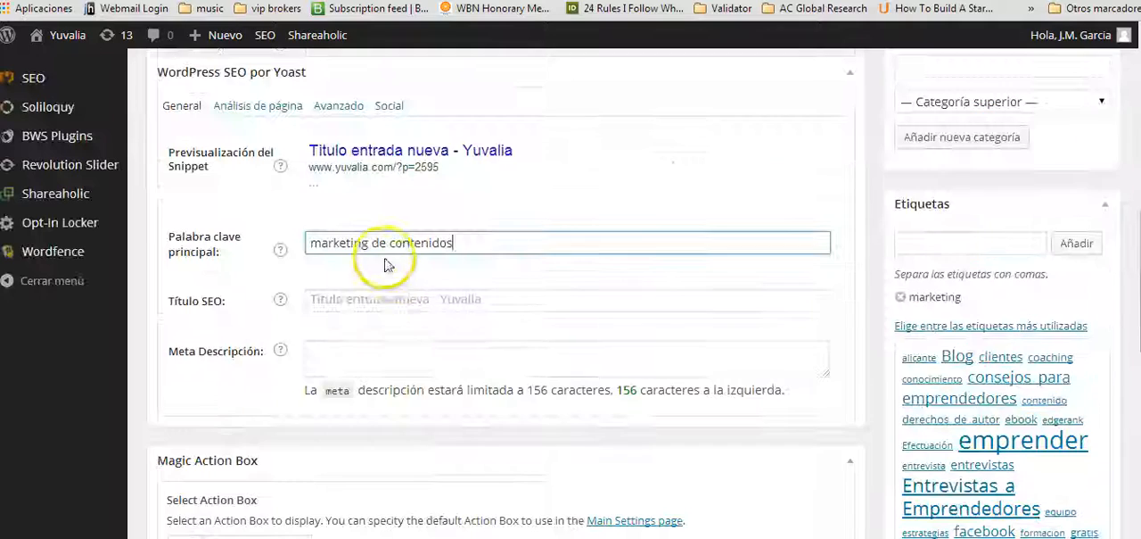
{"action": "left_click", "coordinate": [344, 355]}
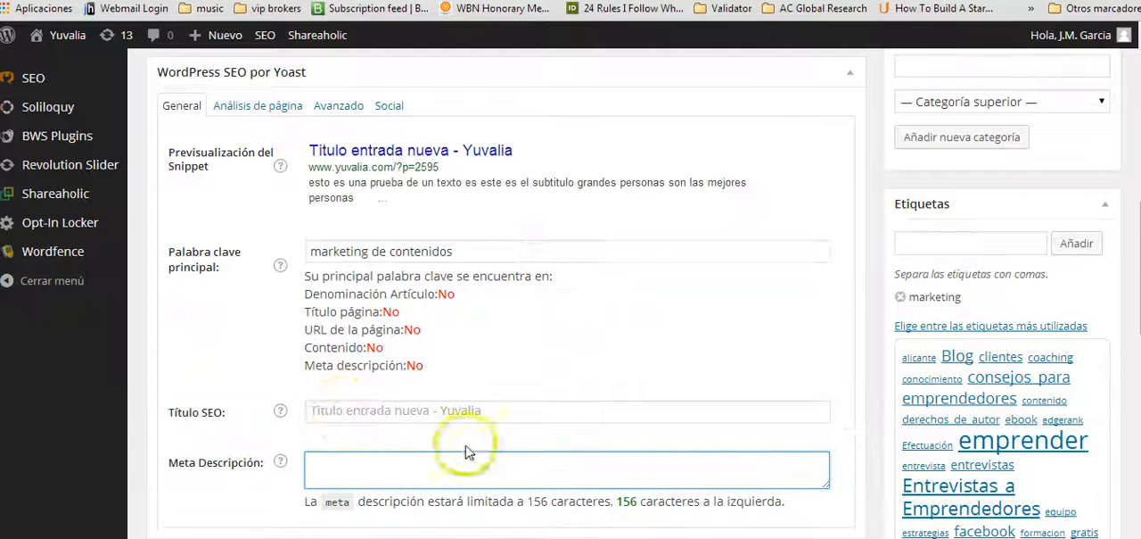
Copy the full excerpt of the "Nómada Digital" post from the latest posts on the site's home page.
{"action": "scroll", "coordinate": [376, 460], "scroll_direction": "up", "scroll_amount": 5}
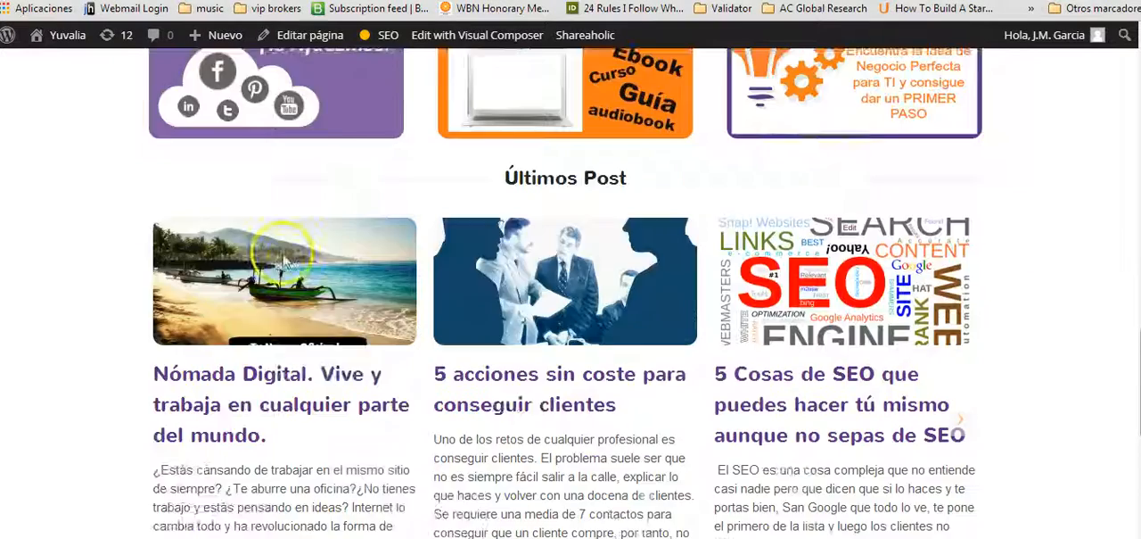
{"action": "scroll", "coordinate": [154, 218], "scroll_direction": "down", "scroll_amount": 3}
{"action": "left_click_drag", "start_coordinate": [156, 214], "coordinate": [207, 287]}
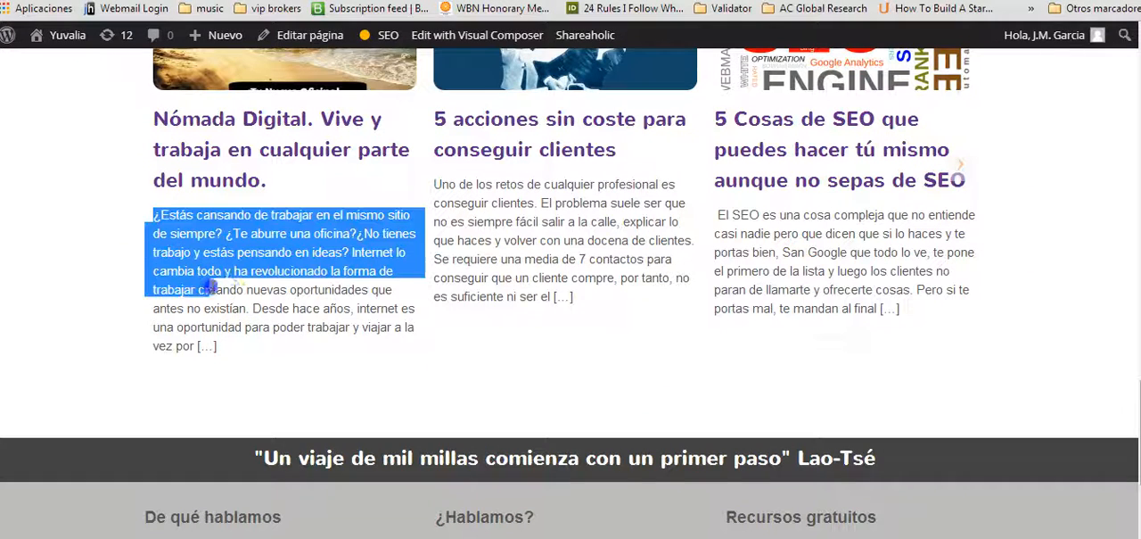
{"action": "left_click_drag", "start_coordinate": [280, 290], "coordinate": [386, 344]}
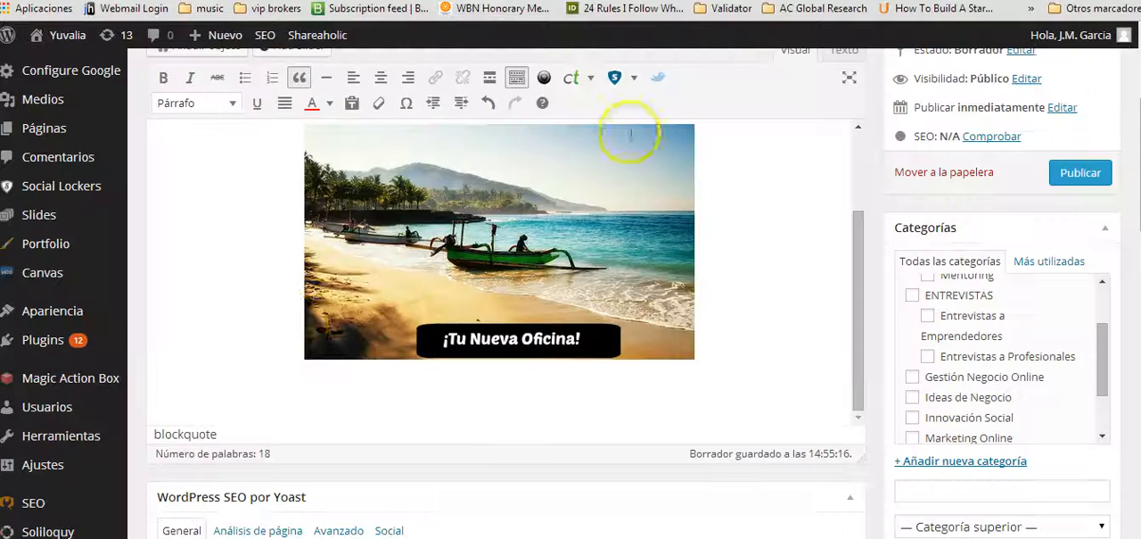
Paste the copied excerpt as a new paragraph between the post's first line and the subtitle.
{"action": "scroll", "coordinate": [630, 50], "scroll_direction": "up", "scroll_amount": 10}
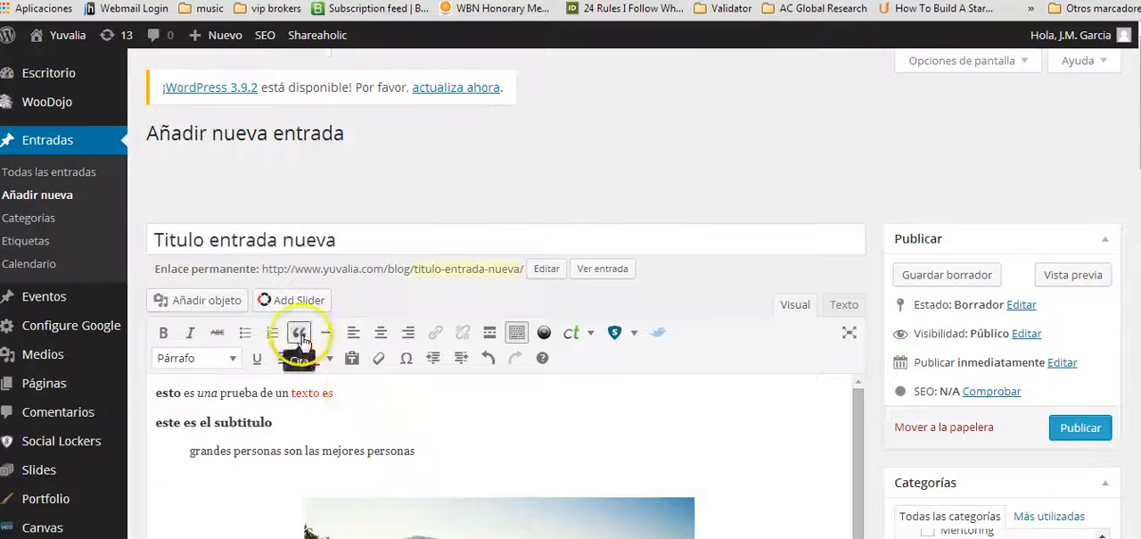
{"action": "left_click", "coordinate": [348, 393]}
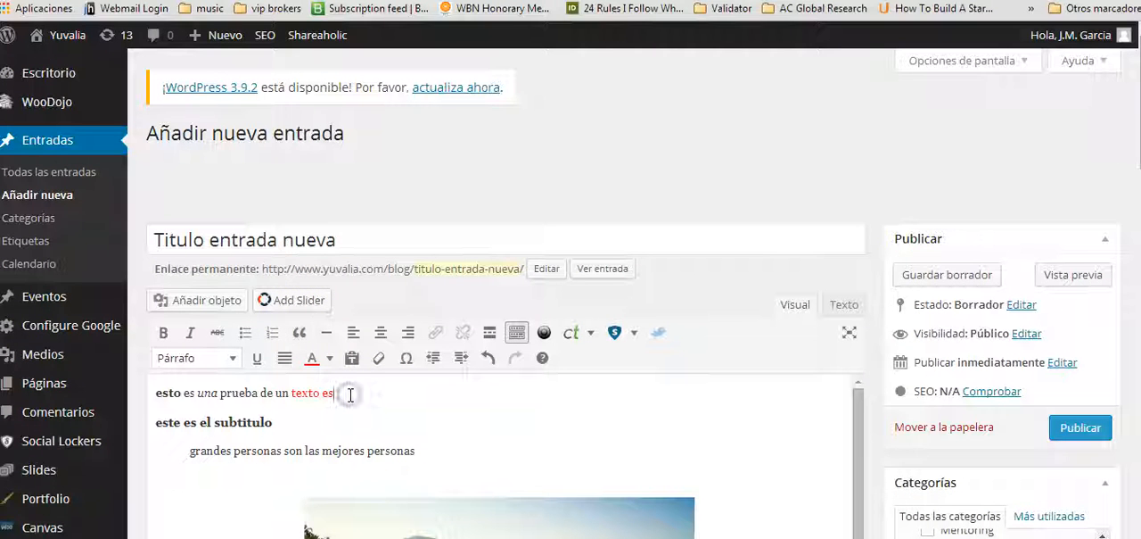
{"action": "key", "text": "Return"}
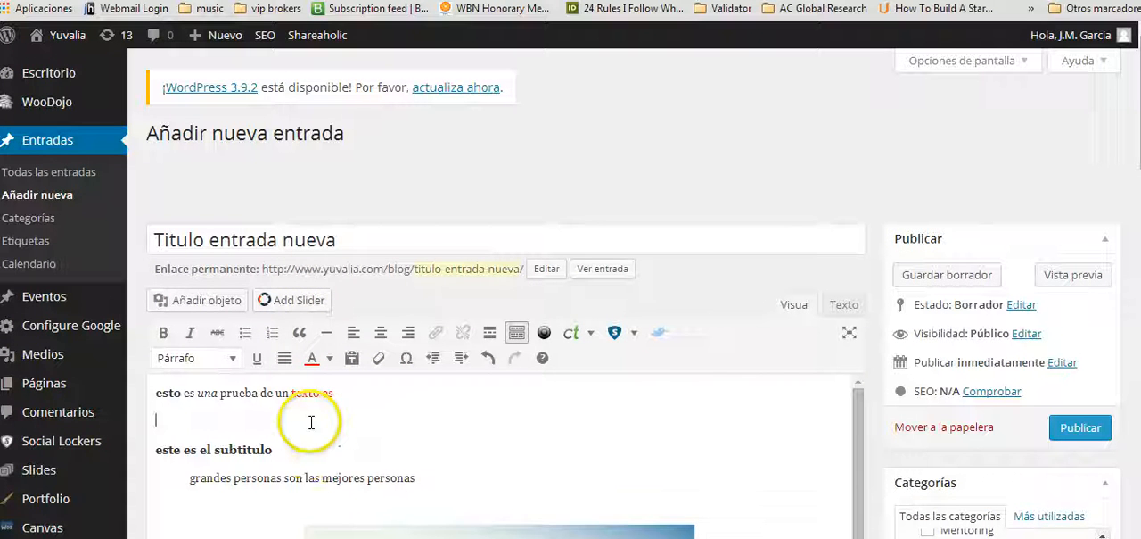
{"action": "key", "text": "ctrl+v"}
Copy the opening questions of the pasted paragraph, from "¿Estás cansando" to "en ideas?", into the meta description.
{"action": "scroll", "coordinate": [572, 292], "scroll_direction": "down", "scroll_amount": 5}
{"action": "scroll", "coordinate": [573, 293], "scroll_direction": "down", "scroll_amount": 8}
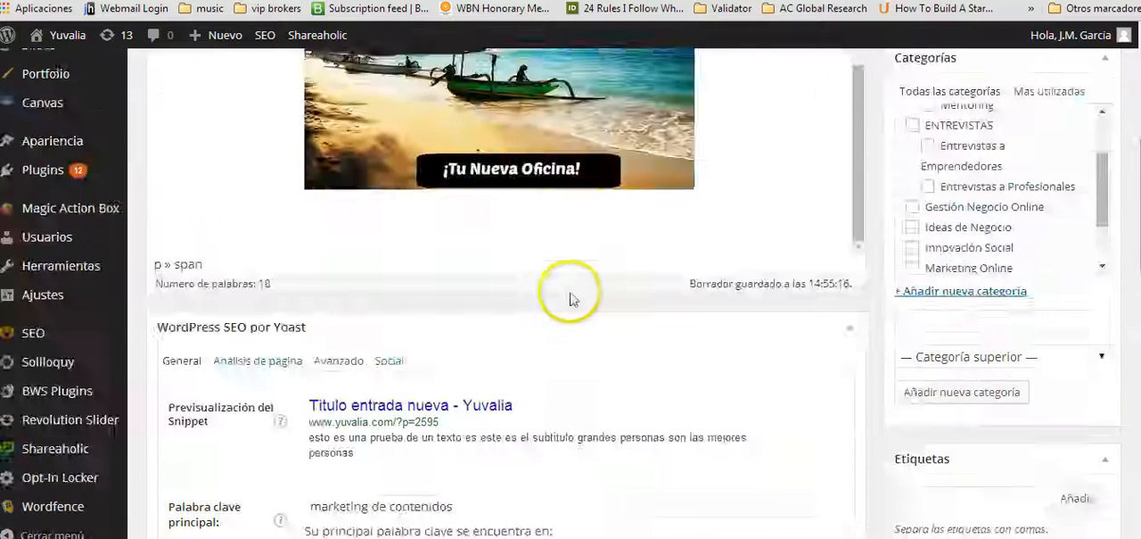
{"action": "scroll", "coordinate": [509, 263], "scroll_direction": "up", "scroll_amount": 7}
{"action": "scroll", "coordinate": [509, 263], "scroll_direction": "up", "scroll_amount": 2}
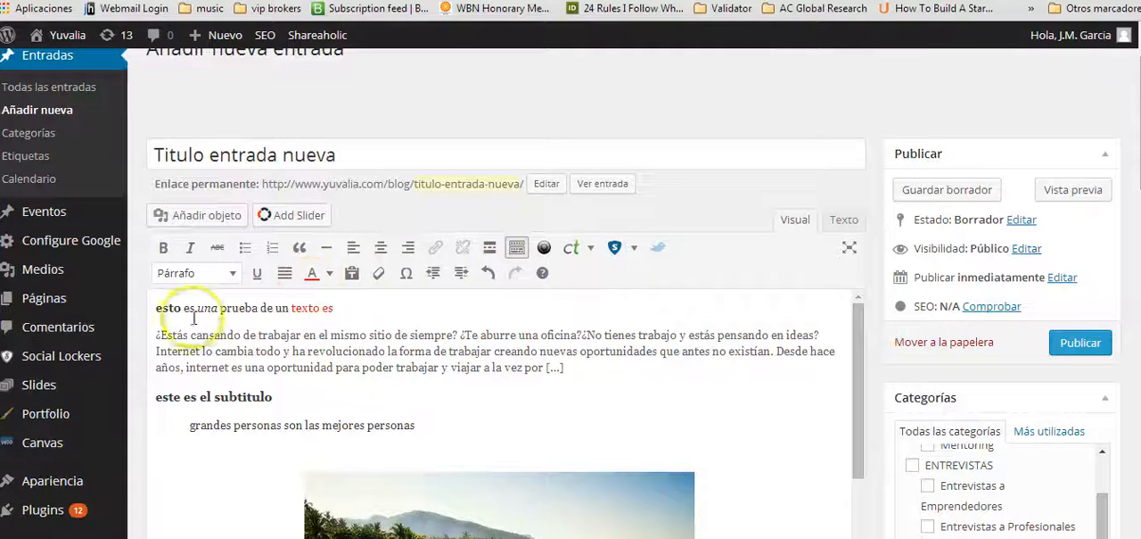
{"action": "left_click_drag", "start_coordinate": [462, 351], "coordinate": [824, 332]}
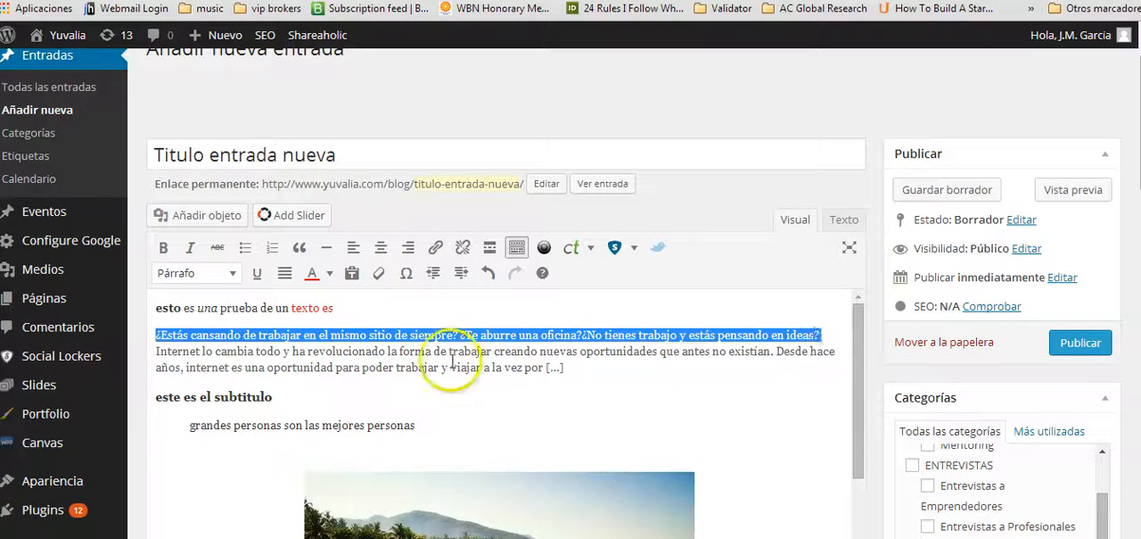
{"action": "scroll", "coordinate": [420, 350], "scroll_direction": "down", "scroll_amount": 10}
{"action": "left_click", "coordinate": [399, 390]}
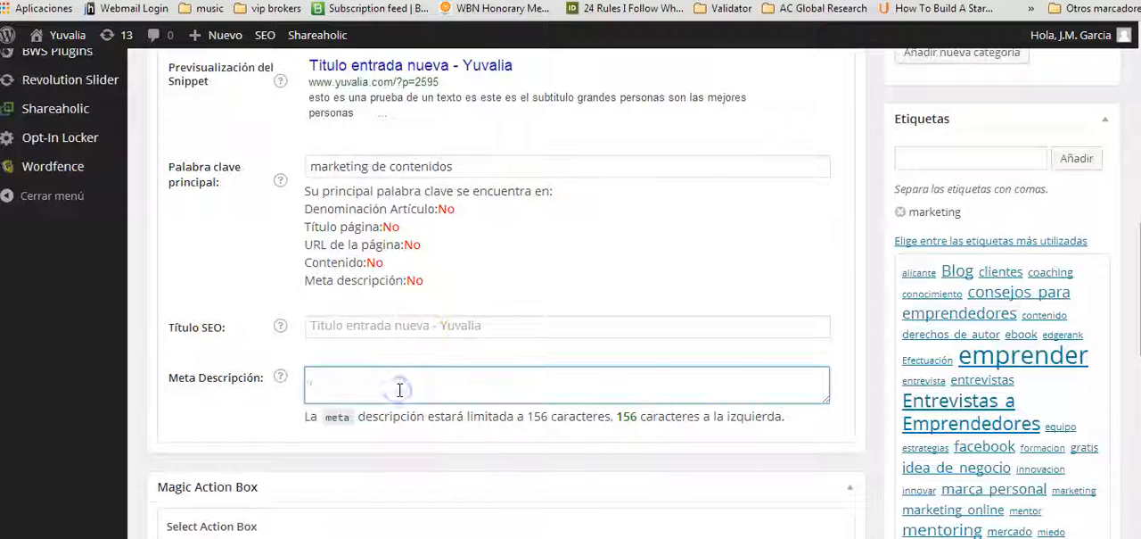
{"action": "type", "text": "¿Estás cansando de trabajar en el mismo sitio de siempre? ¿Te aburre una oficina?¿No tienes trabajo y estás pensando en ideas?"}
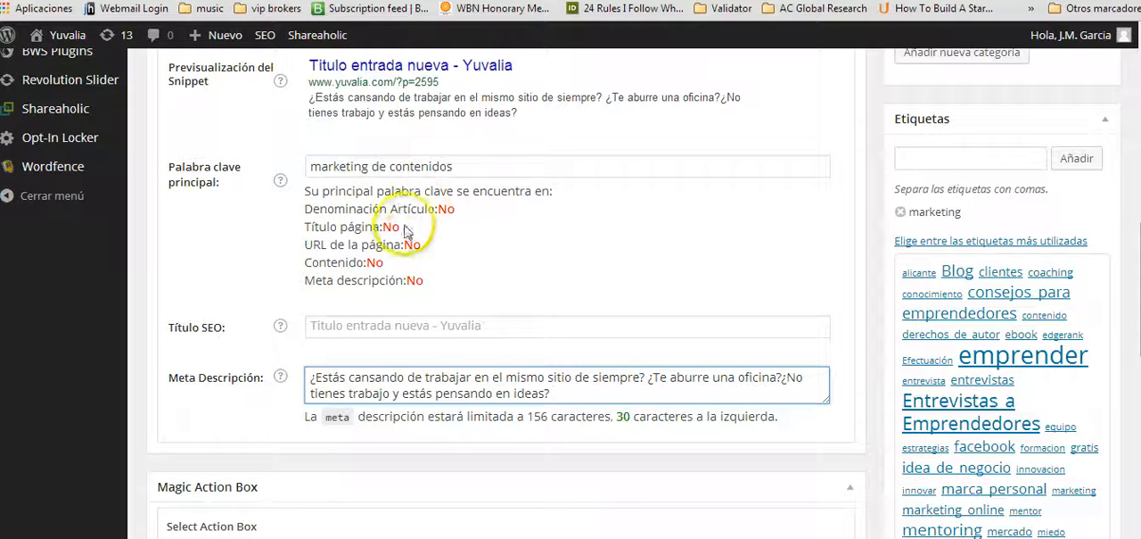
Compare the meta description with the post's text and review where the main keyword is used.
{"action": "scroll", "coordinate": [406, 236], "scroll_direction": "up", "scroll_amount": 5}
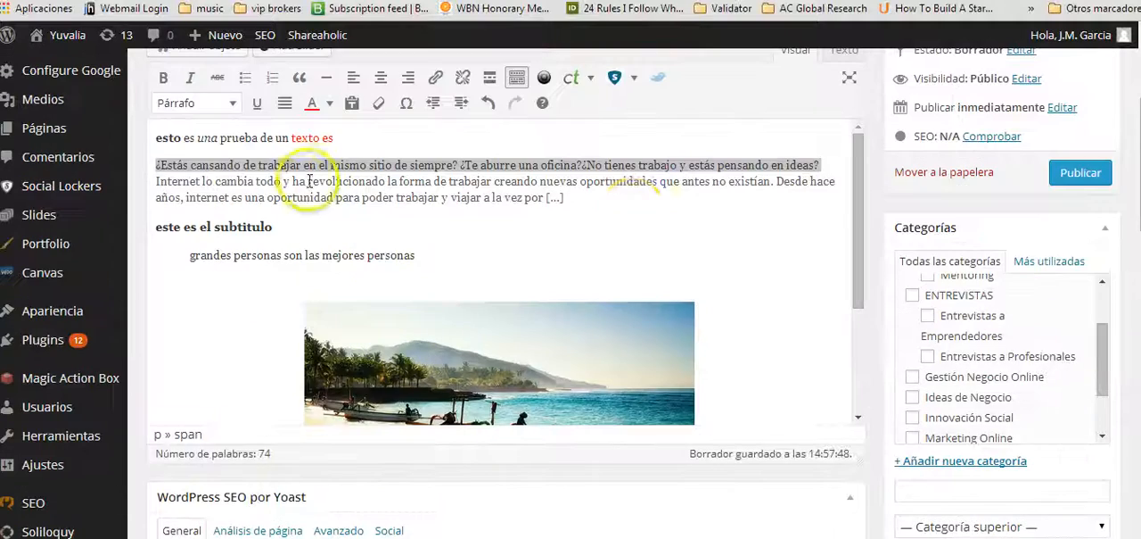
{"action": "scroll", "coordinate": [316, 218], "scroll_direction": "down", "scroll_amount": 4}
{"action": "scroll", "coordinate": [312, 222], "scroll_direction": "down", "scroll_amount": 3}
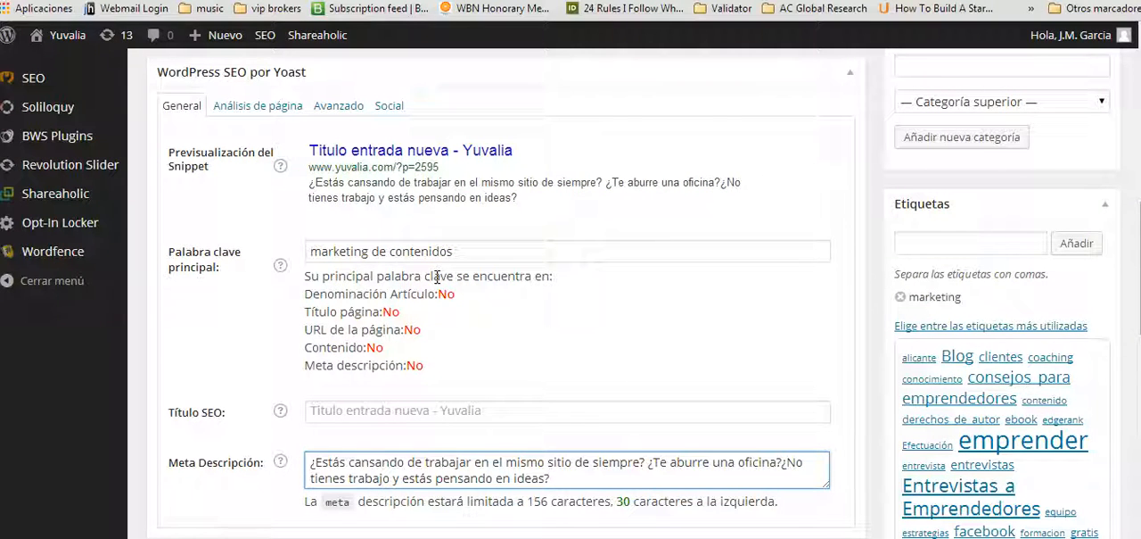
{"action": "left_click", "coordinate": [436, 299]}
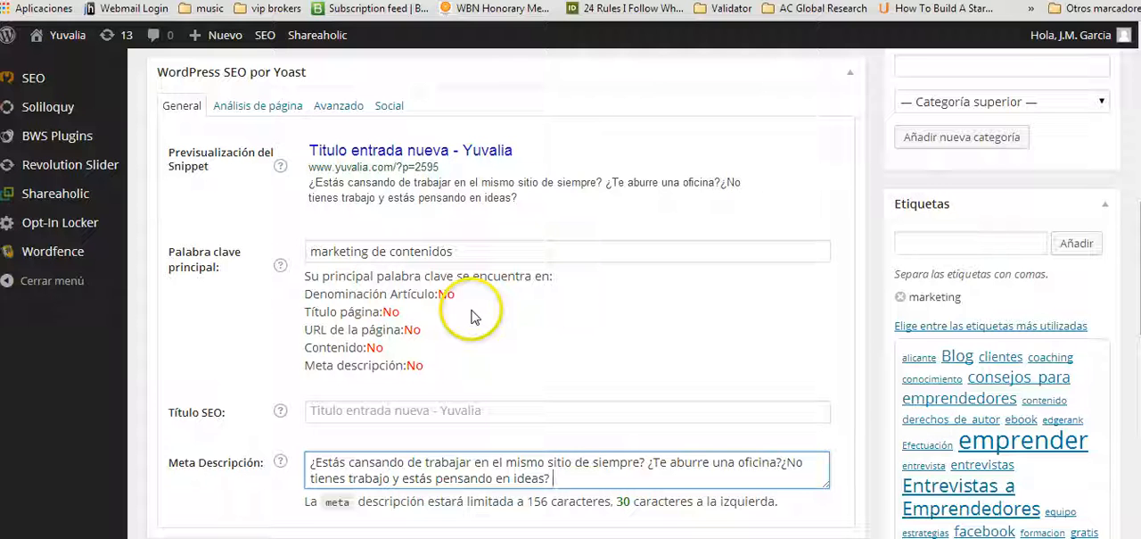
Save the post "Titulo entrada nueva" as a draft.
{"action": "scroll", "coordinate": [468, 210], "scroll_direction": "up", "scroll_amount": 15}
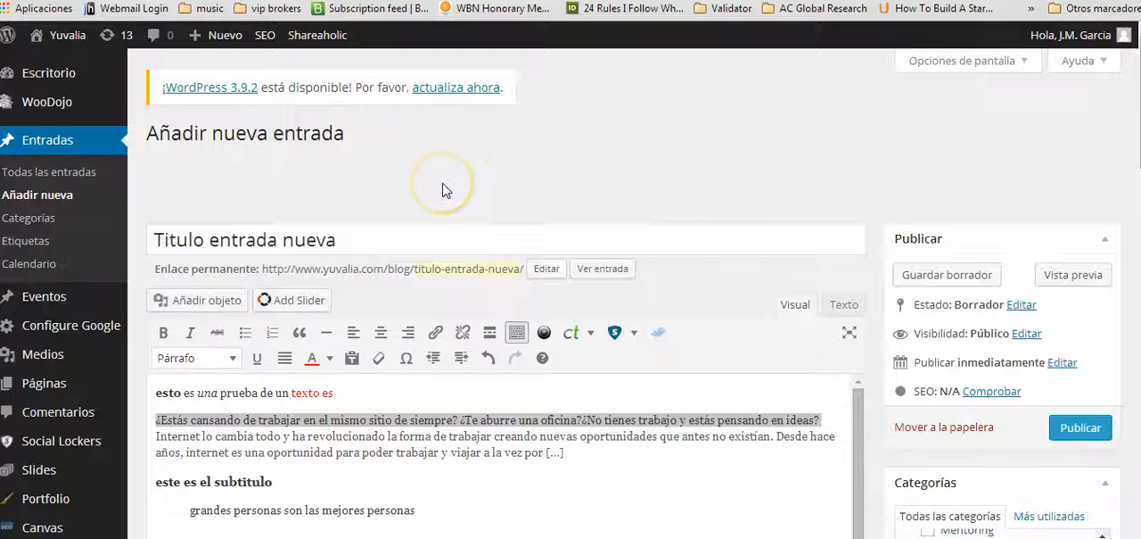
{"action": "left_click", "coordinate": [950, 278]}
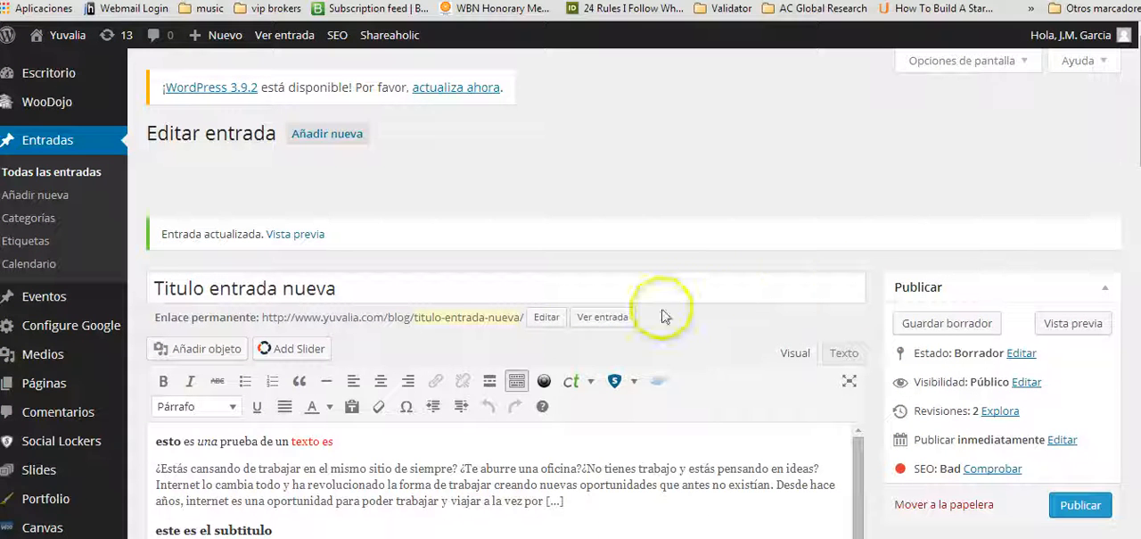
{"action": "scroll", "coordinate": [624, 303], "scroll_direction": "down", "scroll_amount": 2}
{"action": "scroll", "coordinate": [573, 330], "scroll_direction": "down", "scroll_amount": 2}
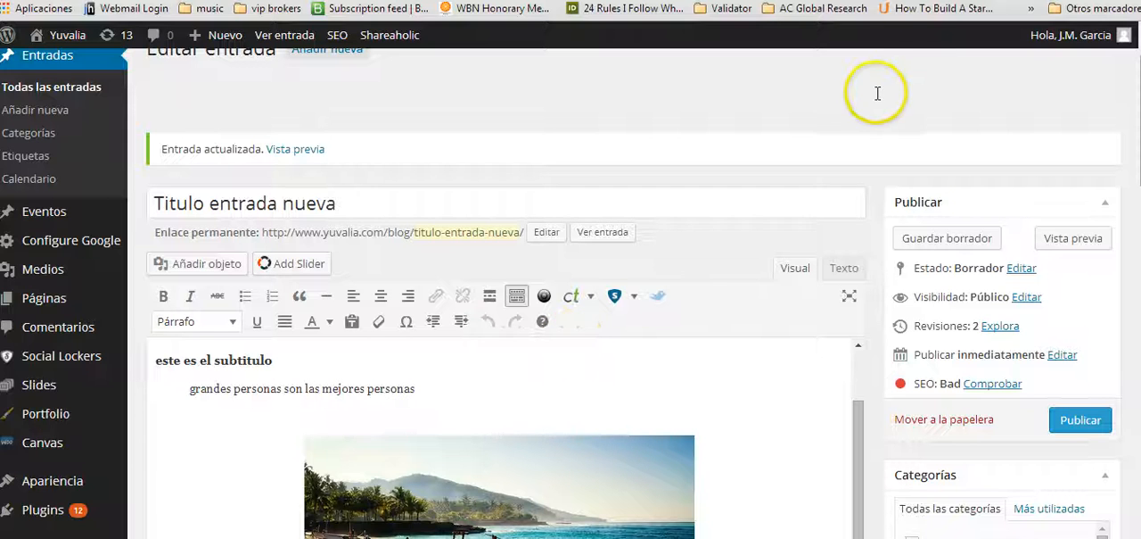
Look over the post's already opened preview page, including the subtitle, quote and image, and return to the editor.
{"action": "left_click", "coordinate": [802, 1]}
{"action": "scroll", "coordinate": [437, 253], "scroll_direction": "down", "scroll_amount": 3}
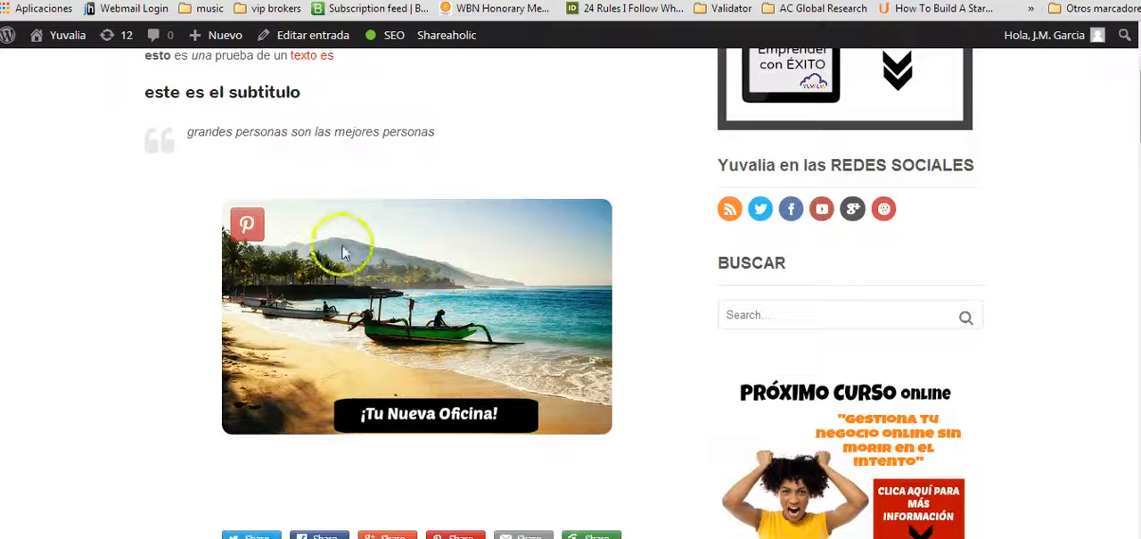
{"action": "left_click", "coordinate": [678, 0]}
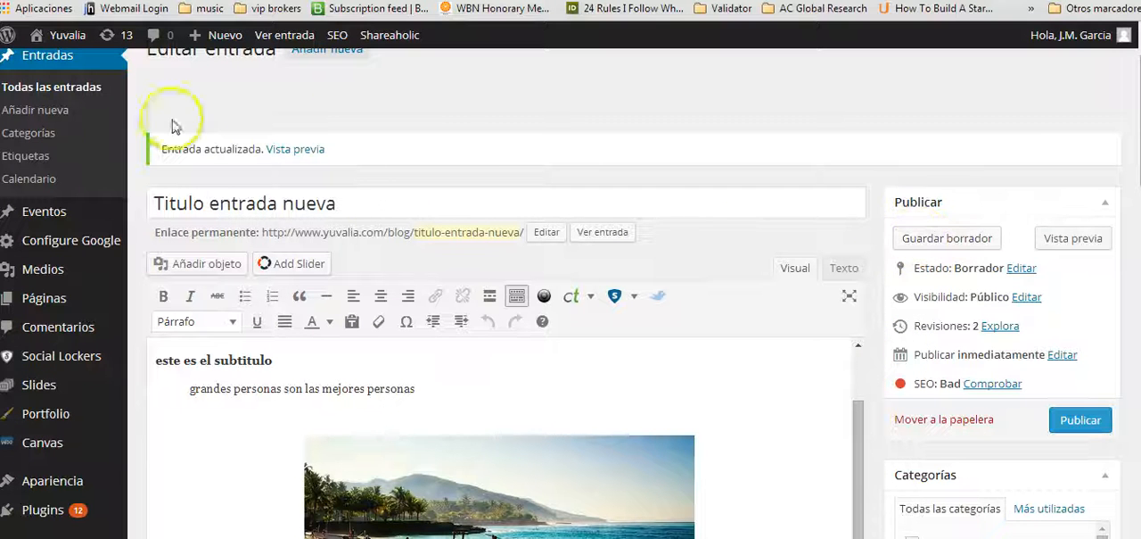
Reopen the draft "Titulo entrada nueva" for full editing from the list of all posts.
{"action": "left_click", "coordinate": [69, 89]}
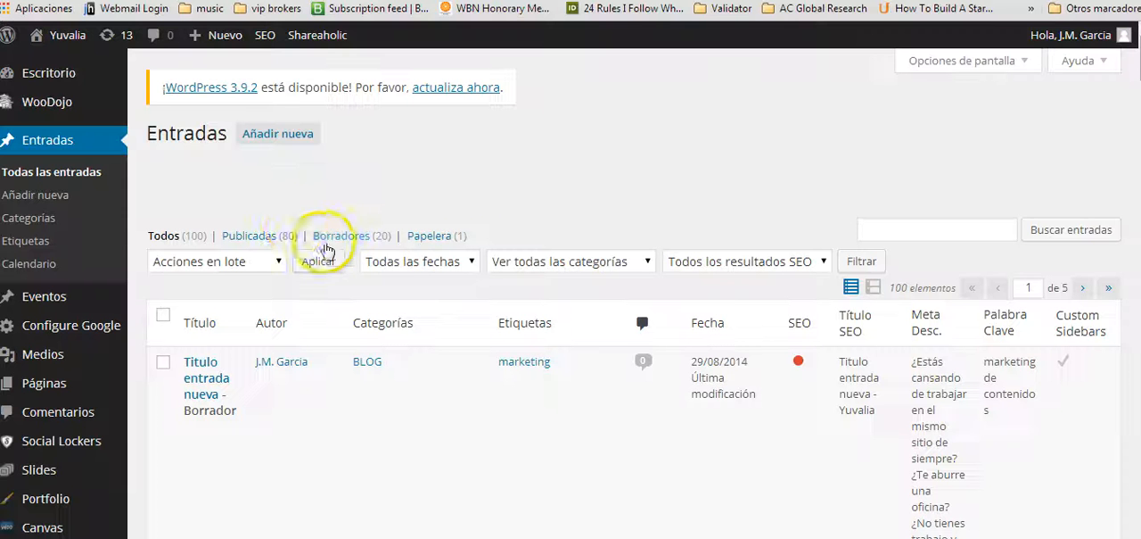
{"action": "scroll", "coordinate": [267, 245], "scroll_direction": "down", "scroll_amount": 2}
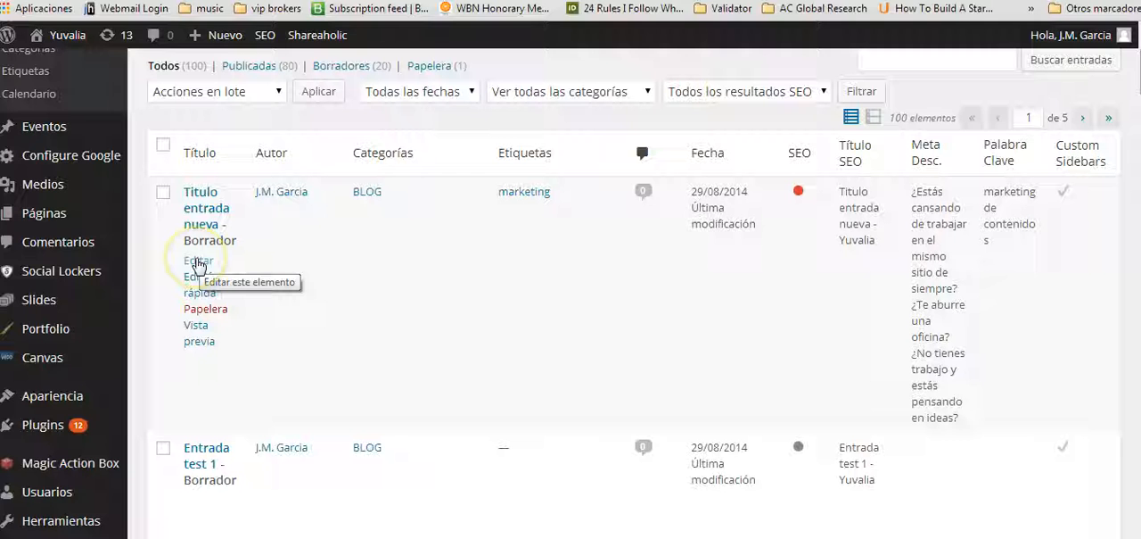
{"action": "left_click", "coordinate": [197, 264]}
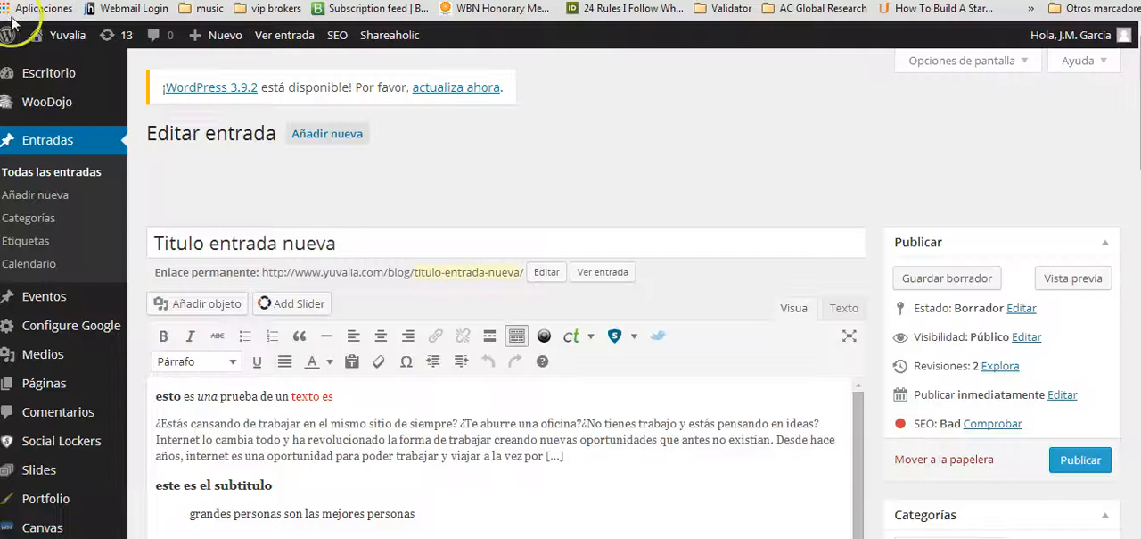
Quick-edit the draft "Titulo entrada nueva" in the list of all posts, setting its date to day 30 and its status to Publicada, and update it.
{"action": "left_click", "coordinate": [64, 142]}
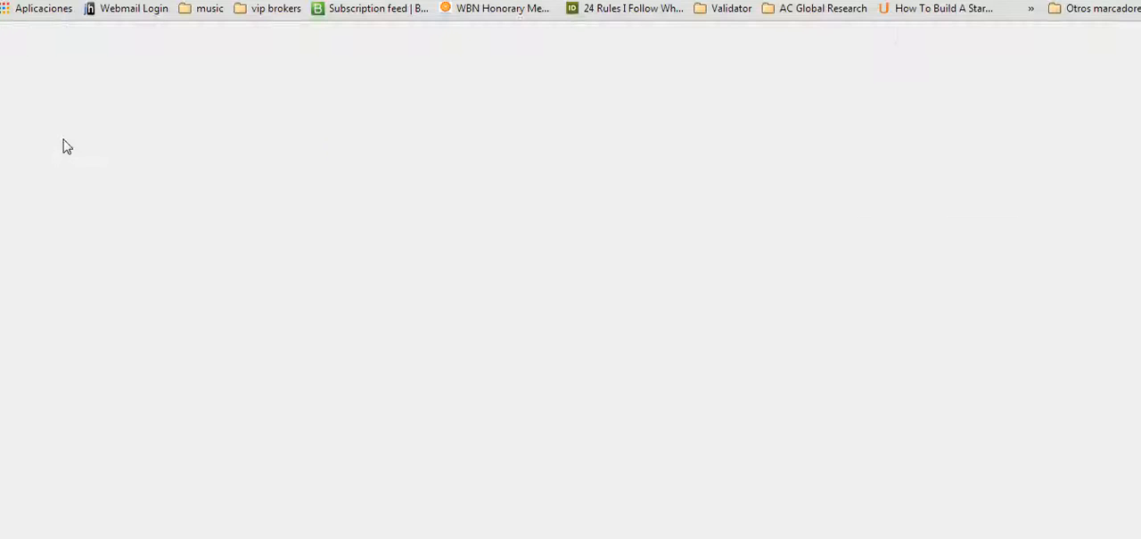
{"action": "scroll", "coordinate": [217, 359], "scroll_direction": "down", "scroll_amount": 1}
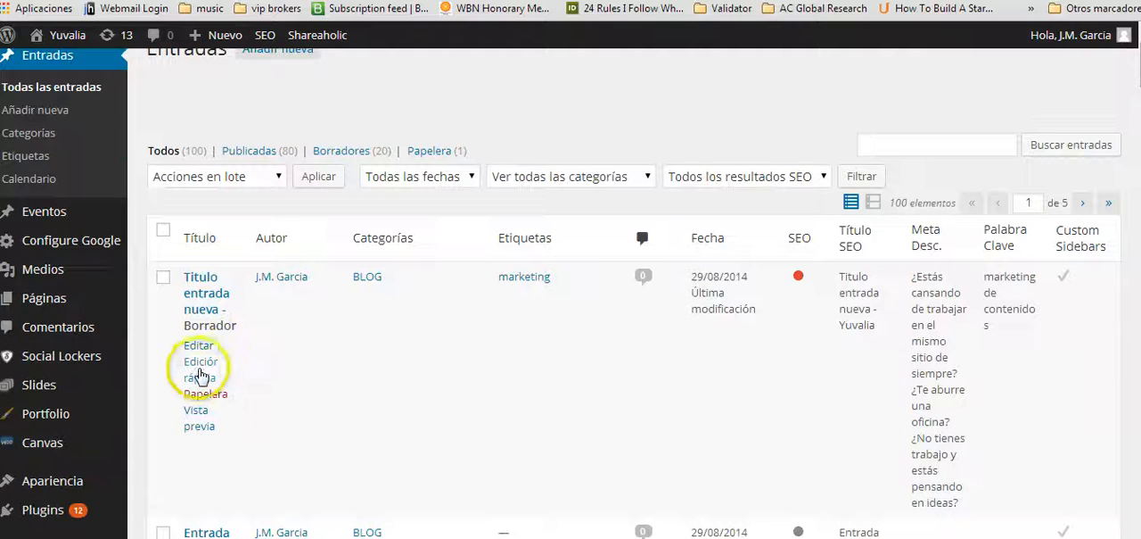
{"action": "left_click", "coordinate": [198, 373]}
{"action": "scroll", "coordinate": [481, 297], "scroll_direction": "down", "scroll_amount": 1}
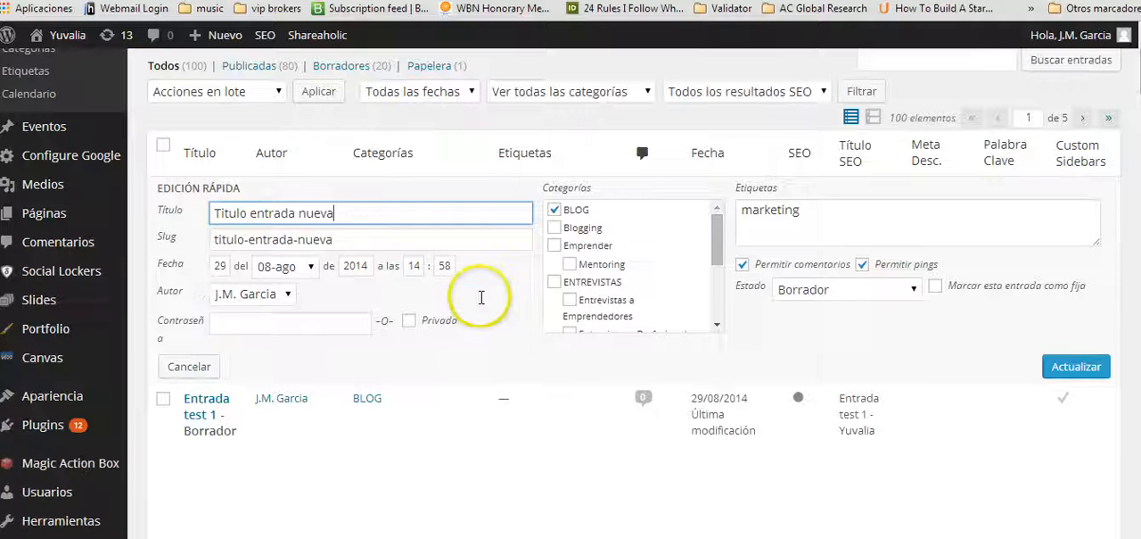
{"action": "scroll", "coordinate": [482, 303], "scroll_direction": "down", "scroll_amount": 1}
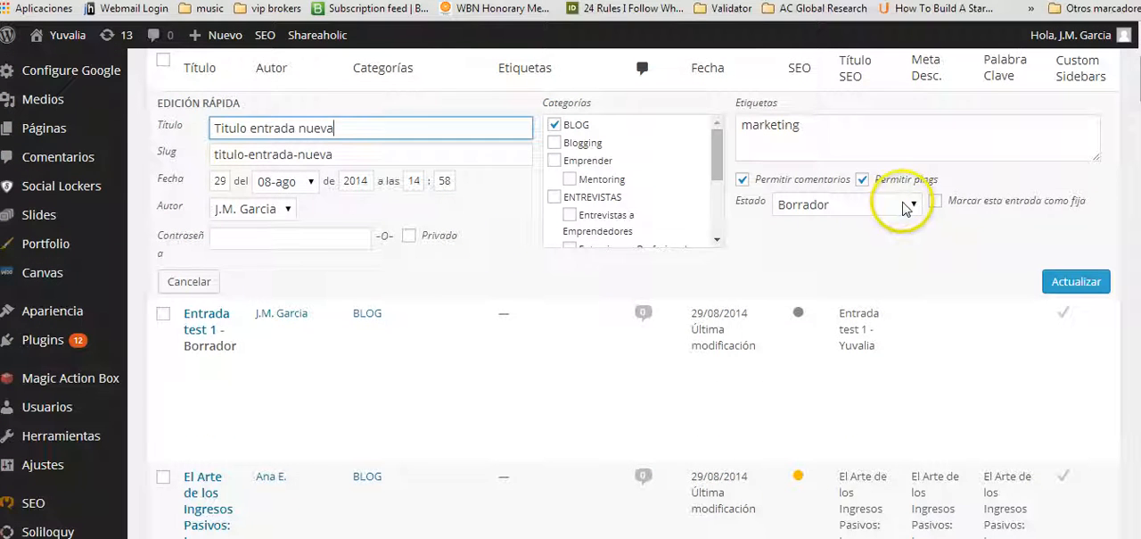
{"action": "left_click", "coordinate": [217, 179]}
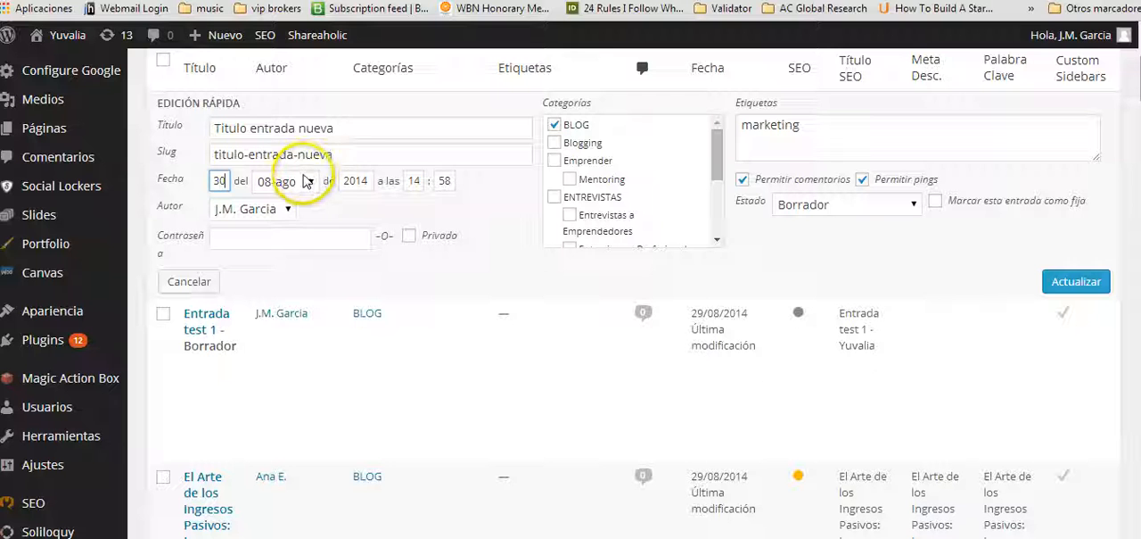
{"action": "left_click", "coordinate": [829, 208]}
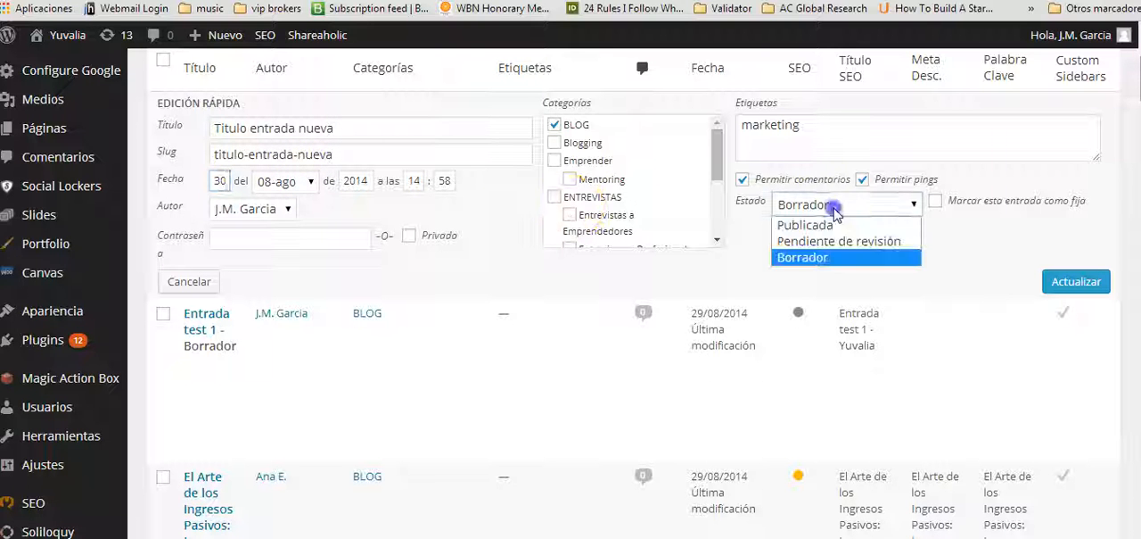
{"action": "left_click", "coordinate": [807, 226]}
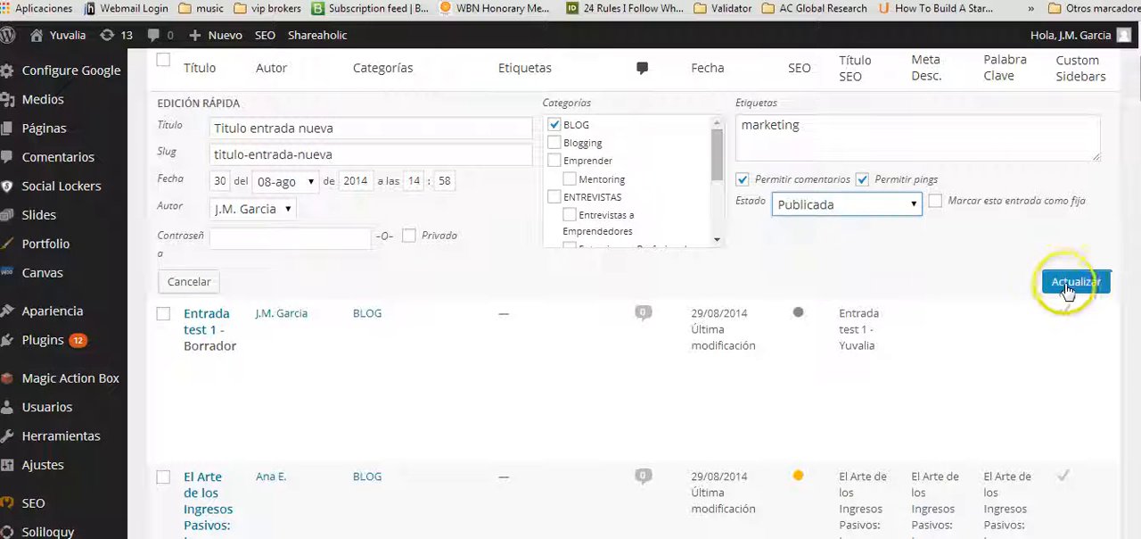
{"action": "left_click", "coordinate": [1070, 283]}
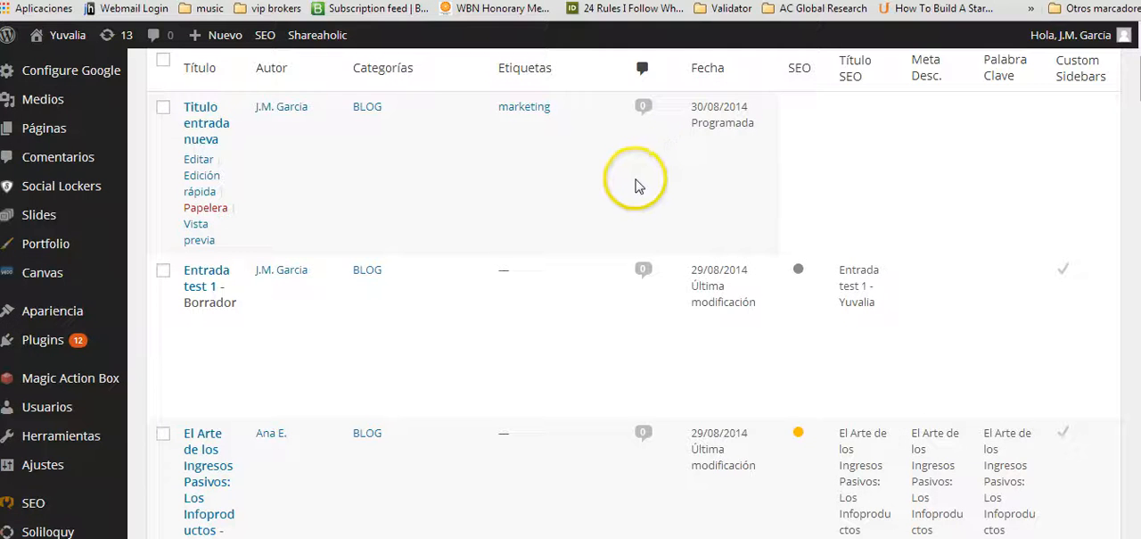
{"action": "scroll", "coordinate": [633, 178], "scroll_direction": "down", "scroll_amount": 2}
{"action": "scroll", "coordinate": [618, 140], "scroll_direction": "down", "scroll_amount": 1}
{"action": "scroll", "coordinate": [618, 141], "scroll_direction": "up", "scroll_amount": 5}
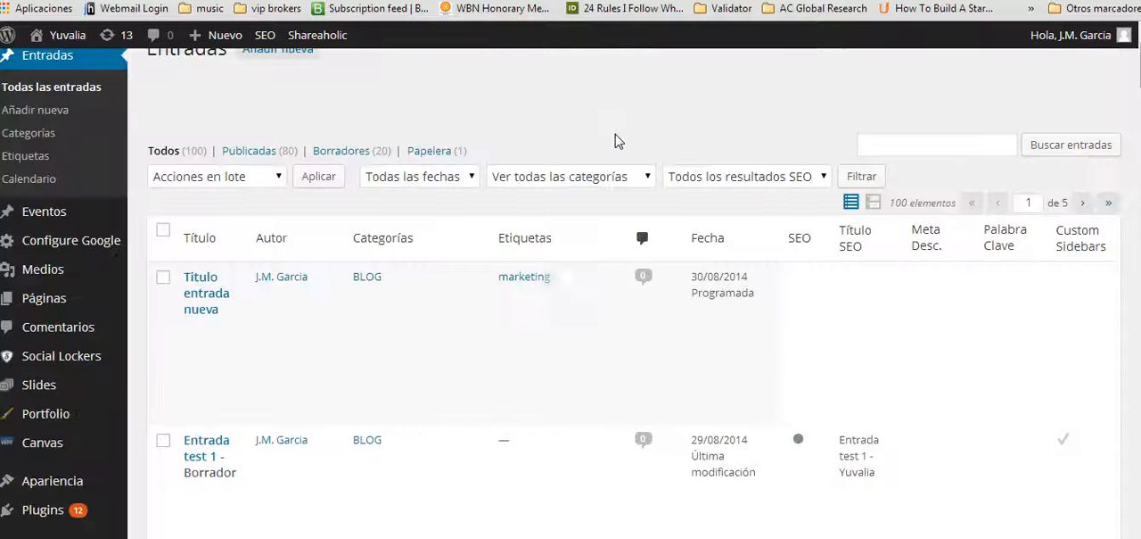